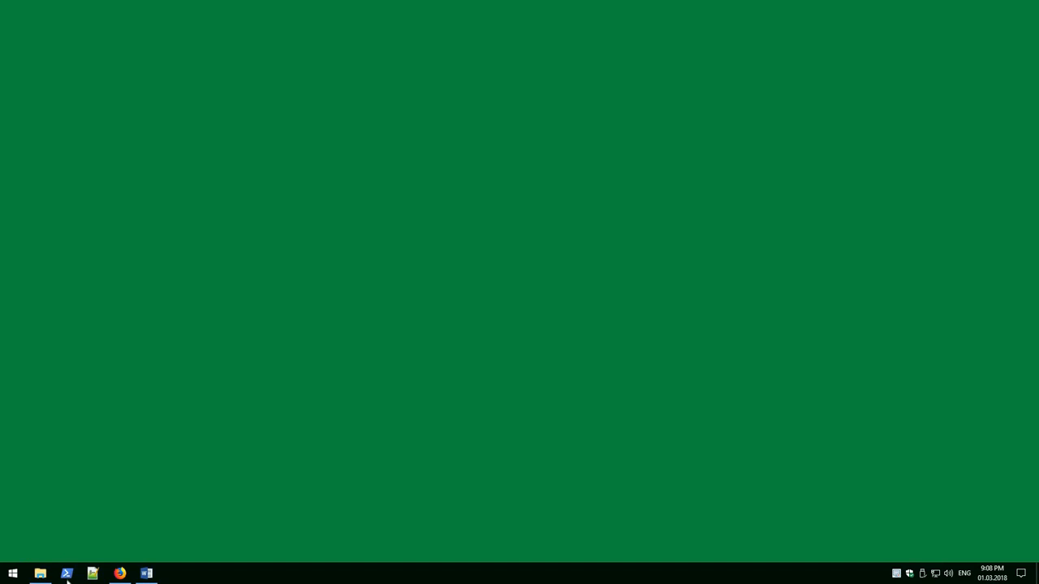
- Launch the JDK installer jdk-8u144-windows-x64.exe from the J3Dtutorials Downloads folder
{"action": "left_click", "coordinate": [40, 573]}
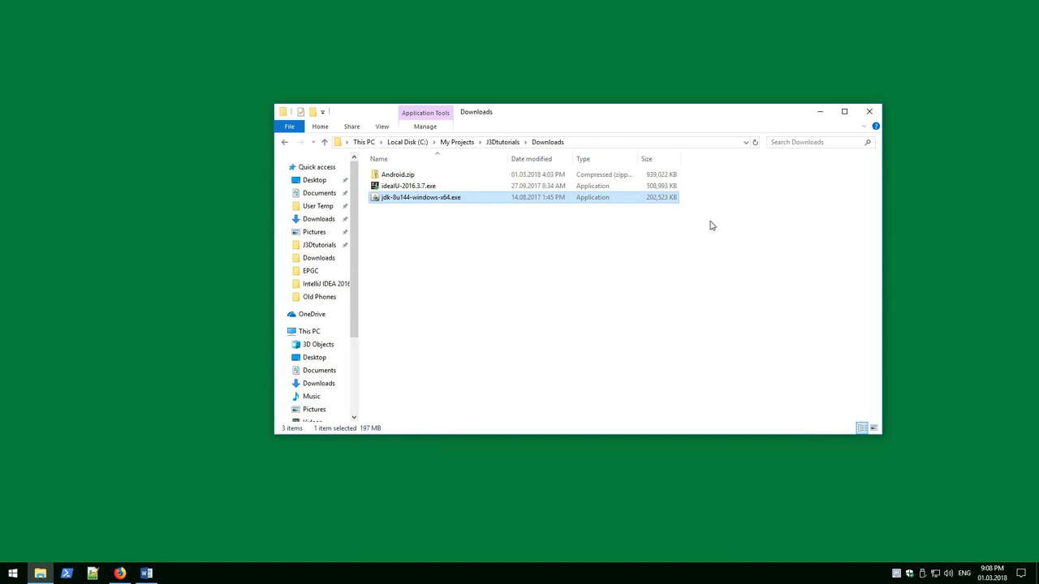
{"action": "left_click", "coordinate": [546, 179]}
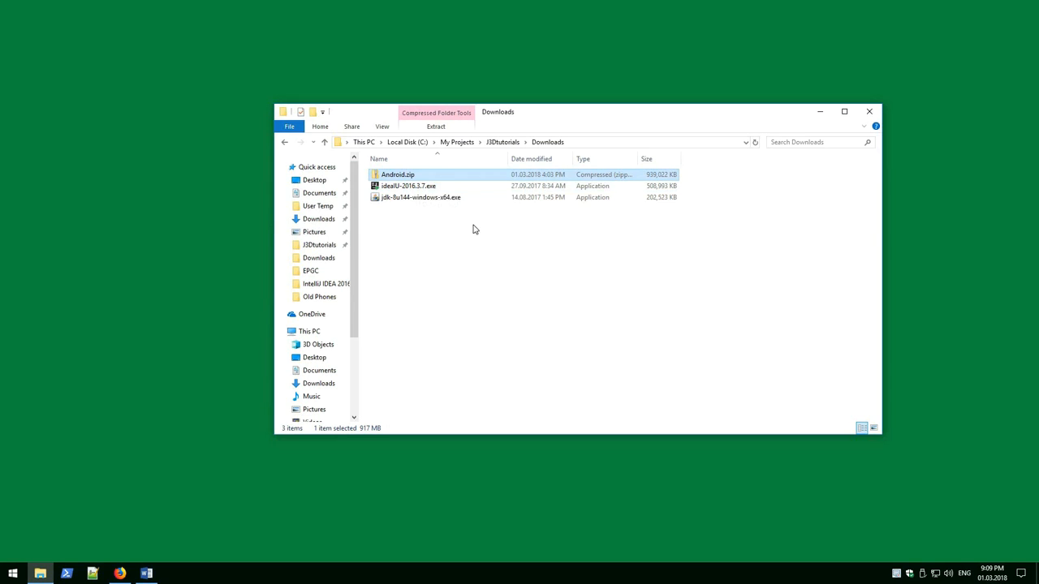
{"action": "left_click", "coordinate": [376, 188]}
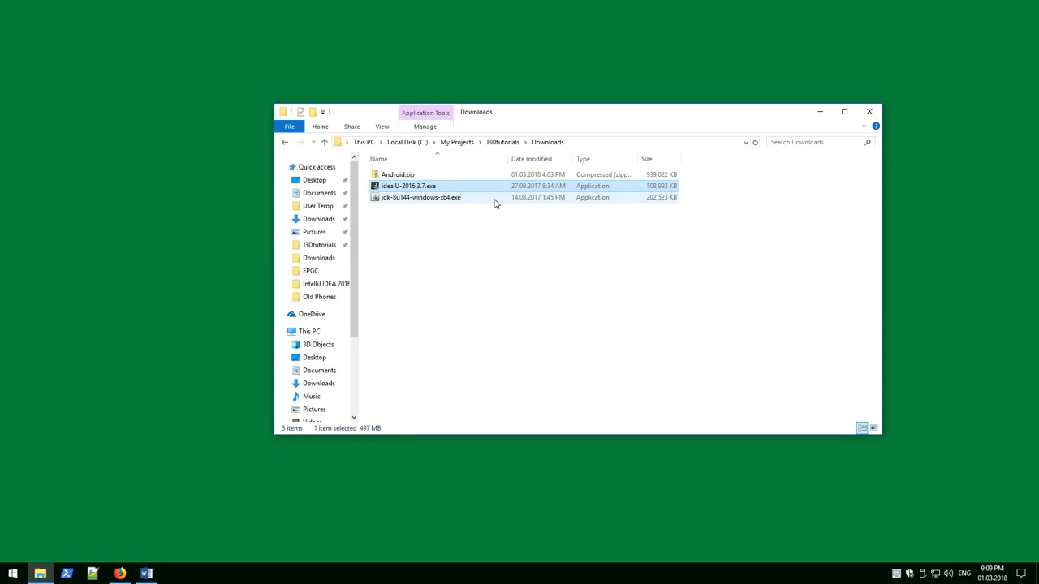
{"action": "left_click", "coordinate": [421, 199]}
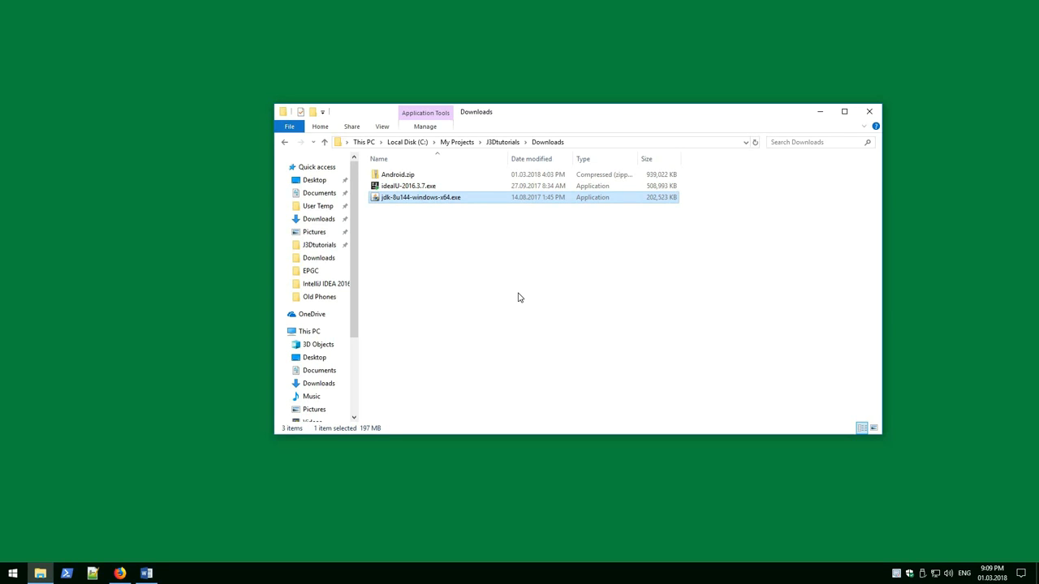
{"action": "left_click", "coordinate": [458, 177]}
{"action": "left_click", "coordinate": [455, 199]}
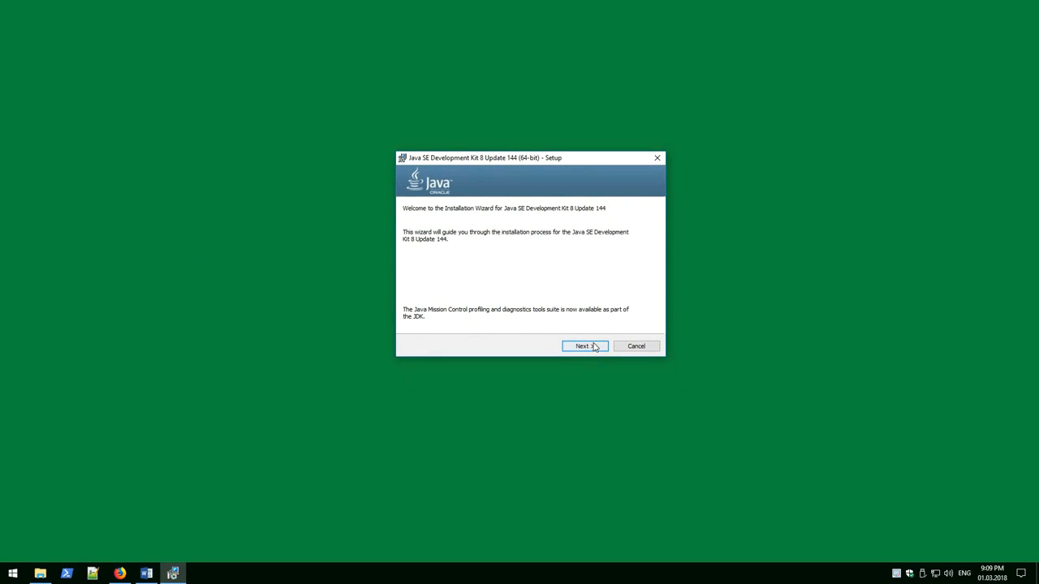
- Install Java SE Development Kit 8 Update 144 with the default features and JDK and JRE destination folders, and close the setup
{"action": "left_click", "coordinate": [589, 351]}
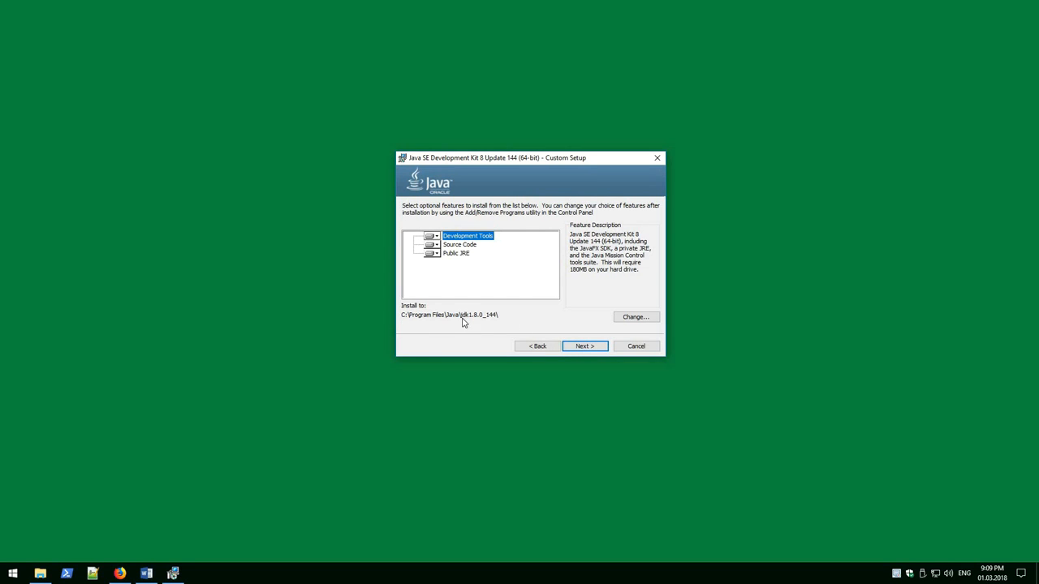
{"action": "left_click", "coordinate": [585, 347]}
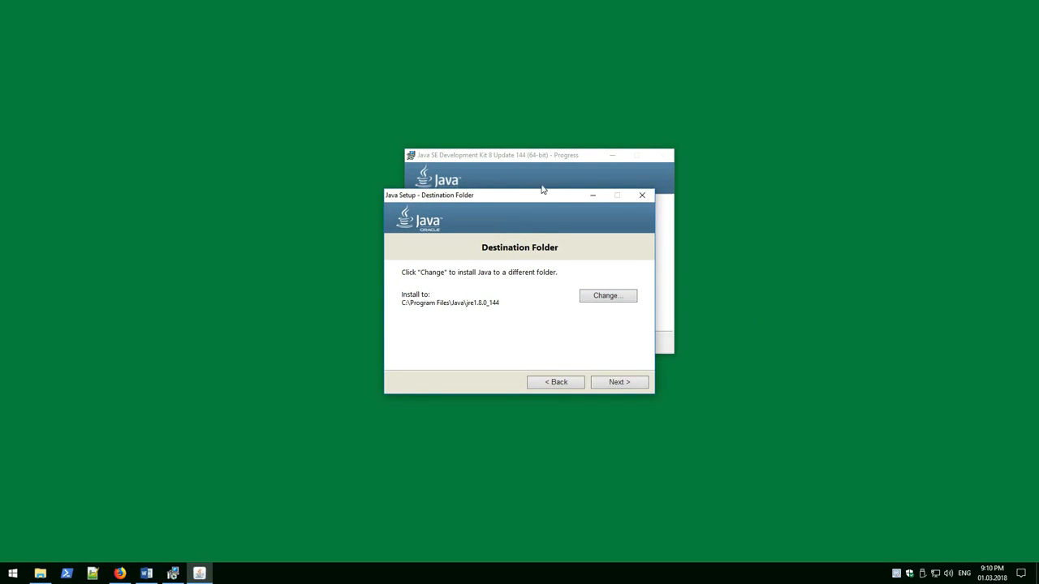
{"action": "left_click", "coordinate": [629, 384]}
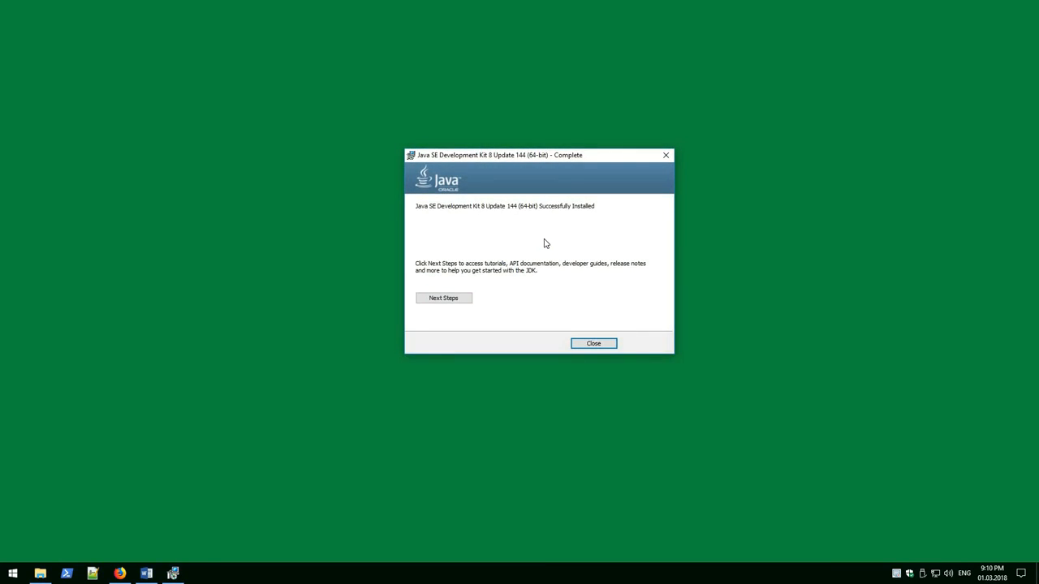
{"action": "left_click_drag", "start_coordinate": [515, 157], "coordinate": [530, 159]}
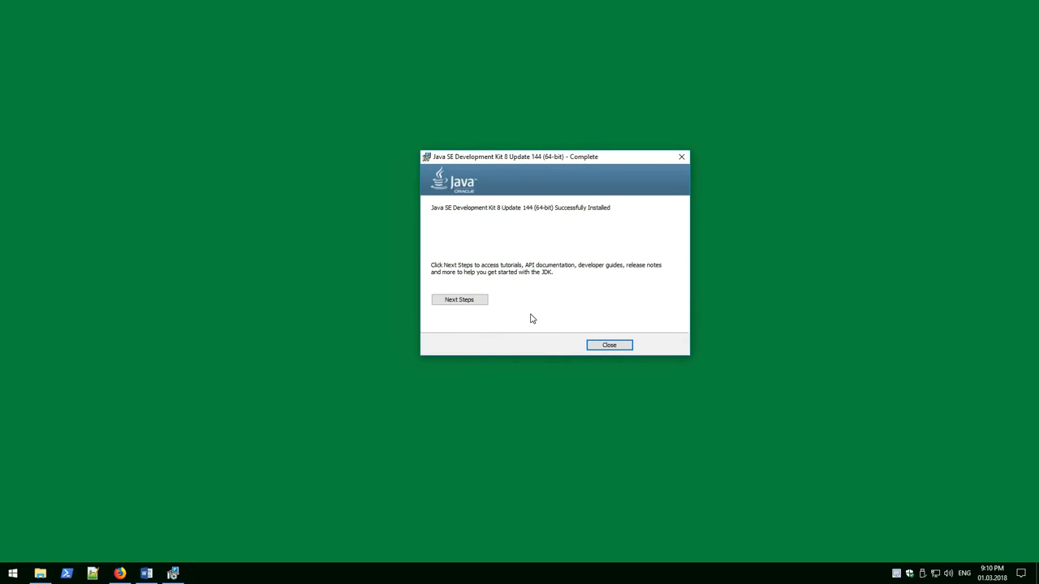
{"action": "left_click", "coordinate": [616, 346]}
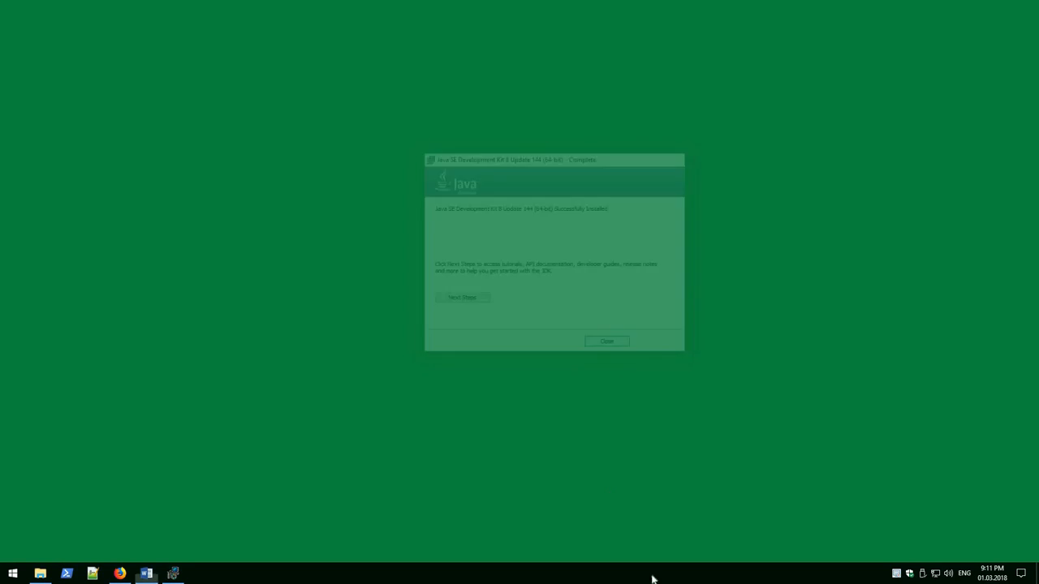
- Copy the Android folder out of Android.zip in Downloads into the root of Local Disk (C:)
{"action": "left_click", "coordinate": [42, 575]}
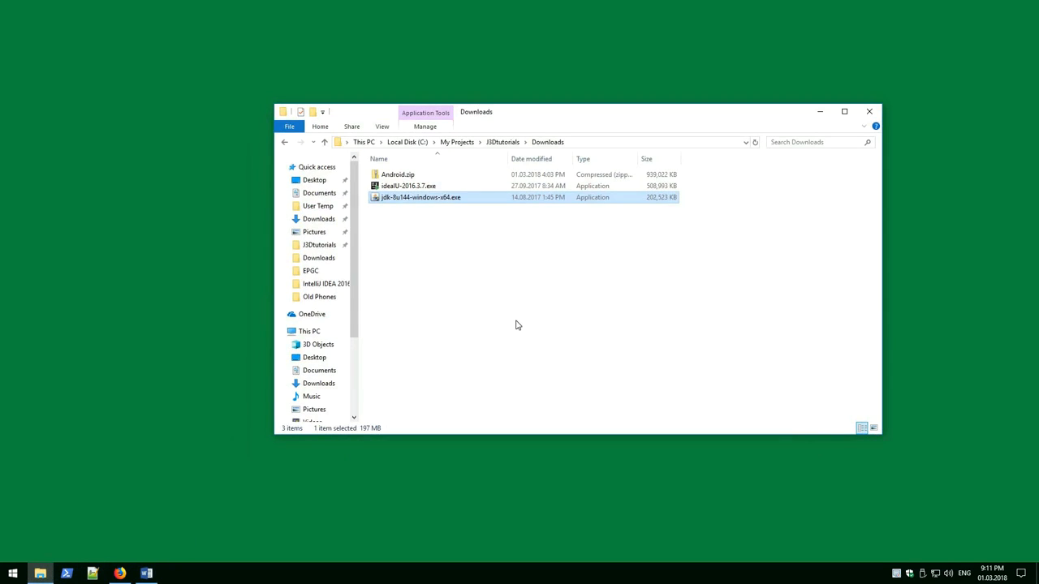
{"action": "left_click", "coordinate": [451, 181]}
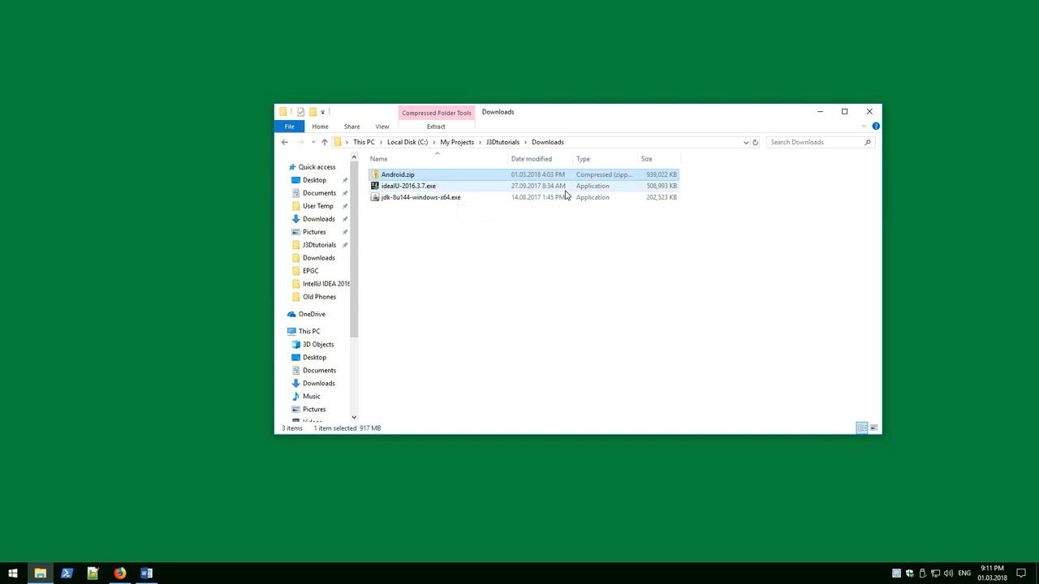
{"action": "double_click", "coordinate": [410, 180]}
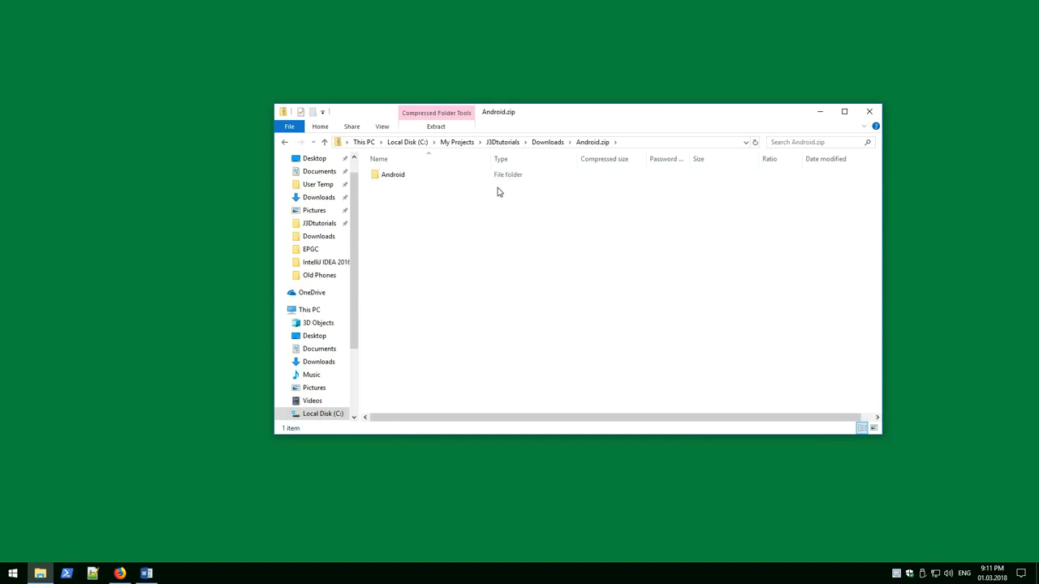
{"action": "left_click", "coordinate": [500, 179]}
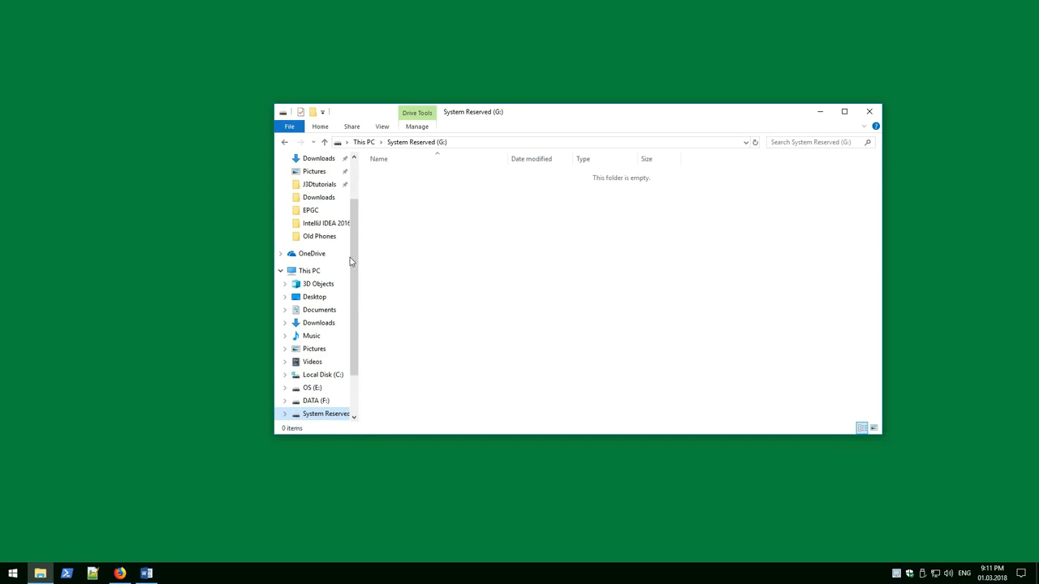
{"action": "left_click", "coordinate": [333, 376]}
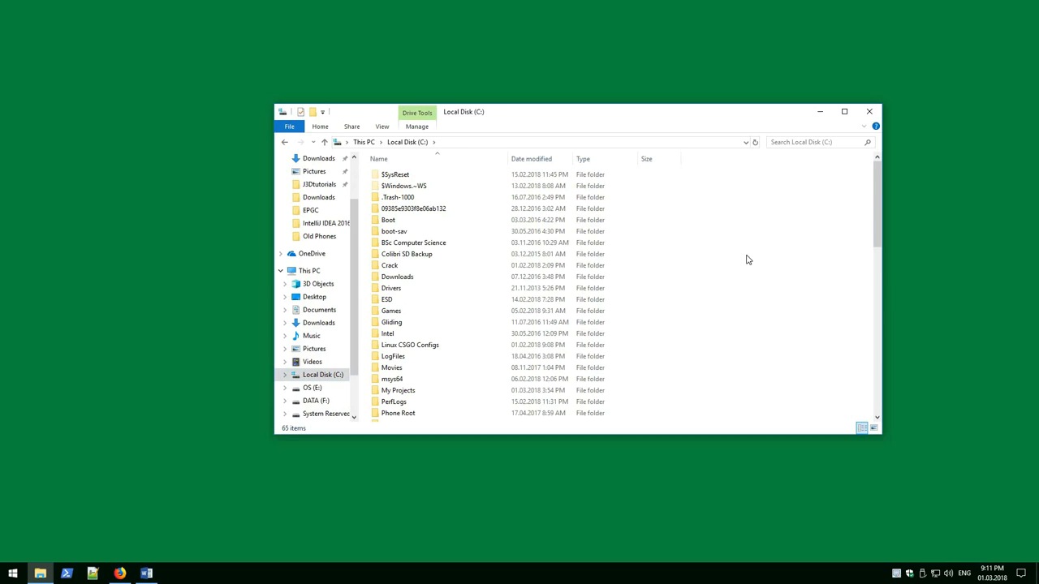
{"action": "key", "text": "ctrl+v"}
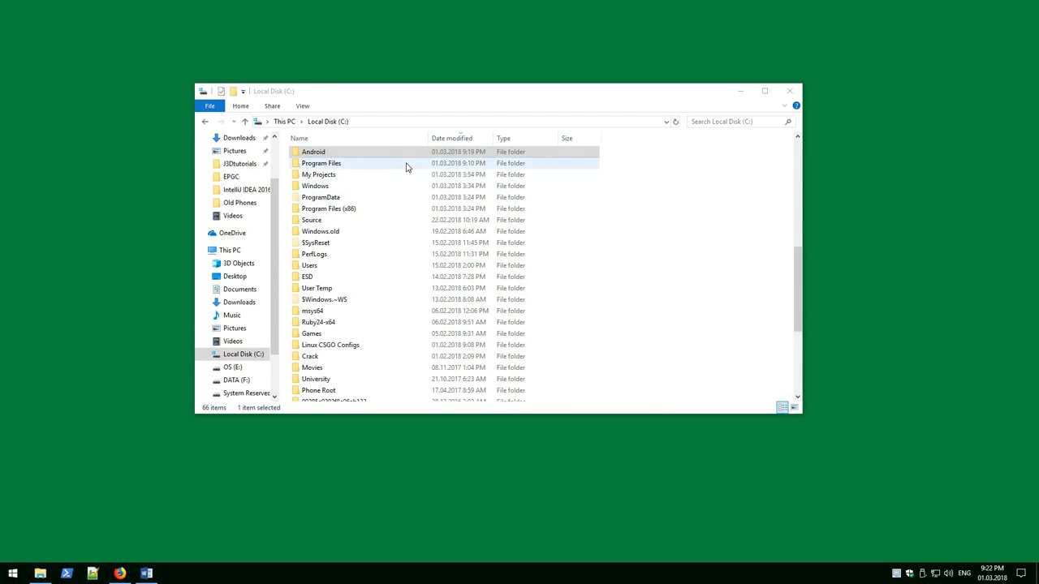
- Examine the contents and path of the Android folder on Local Disk (C:), and return to the drive's root
{"action": "scroll", "coordinate": [537, 230], "scroll_direction": "down", "scroll_amount": 1}
{"action": "scroll", "coordinate": [535, 230], "scroll_direction": "up", "scroll_amount": 2}
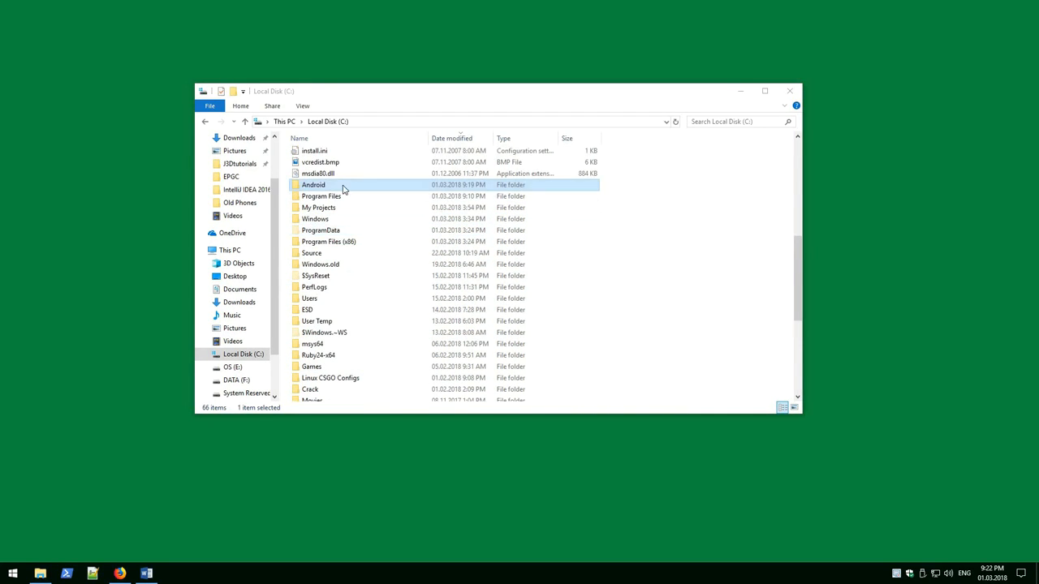
{"action": "double_click", "coordinate": [347, 186]}
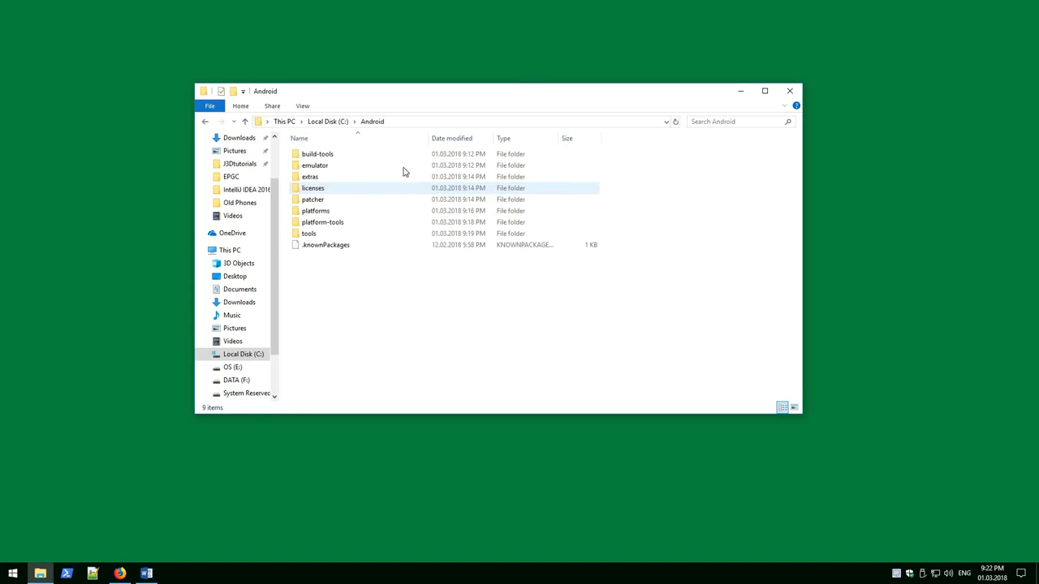
{"action": "left_click", "coordinate": [457, 122]}
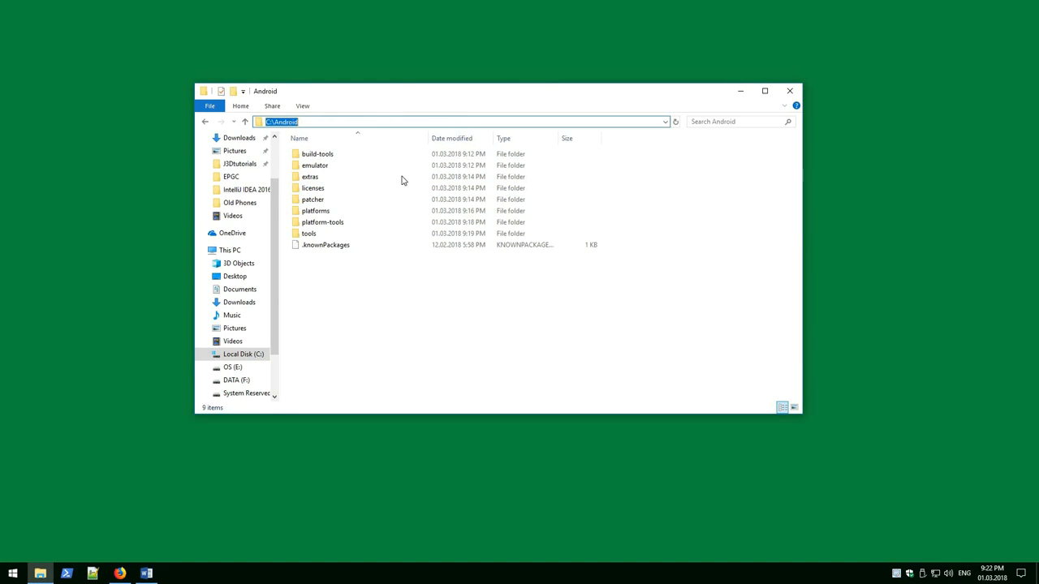
{"action": "left_click", "coordinate": [395, 293]}
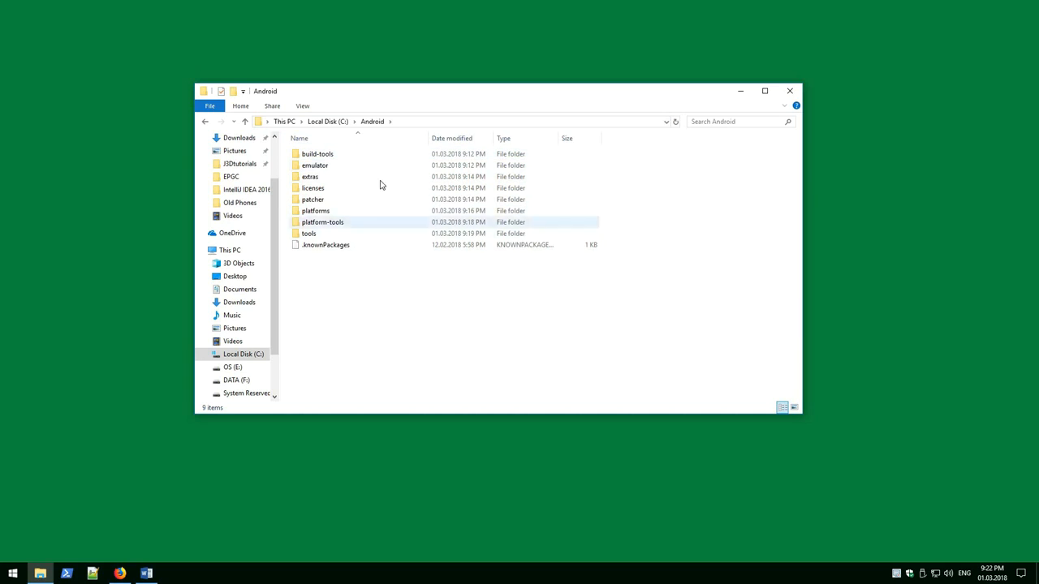
{"action": "left_click", "coordinate": [321, 122]}
{"action": "scroll", "coordinate": [351, 361], "scroll_direction": "down", "scroll_amount": 3}
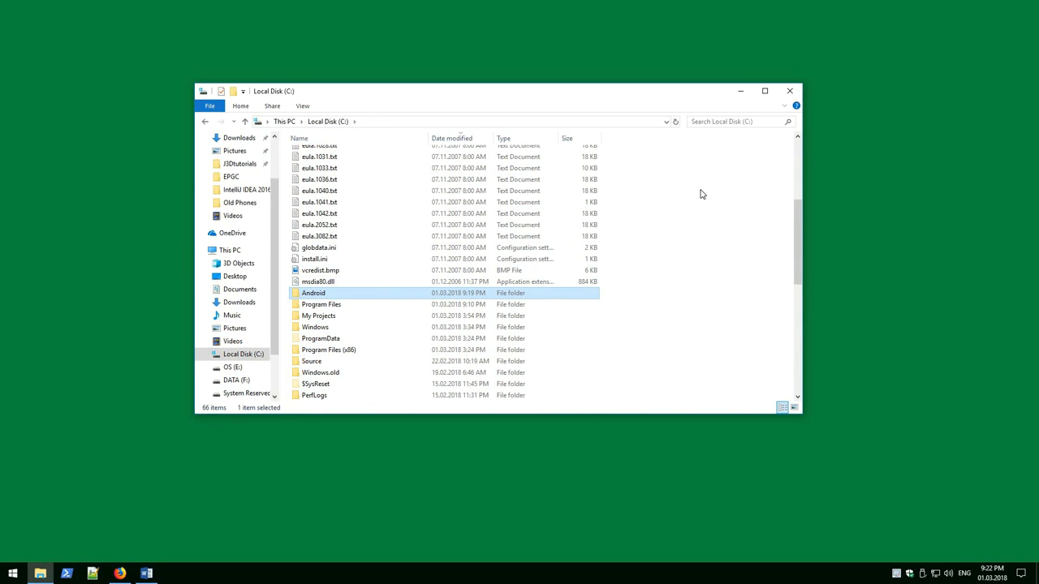
{"action": "scroll", "coordinate": [702, 194], "scroll_direction": "down", "scroll_amount": 2}
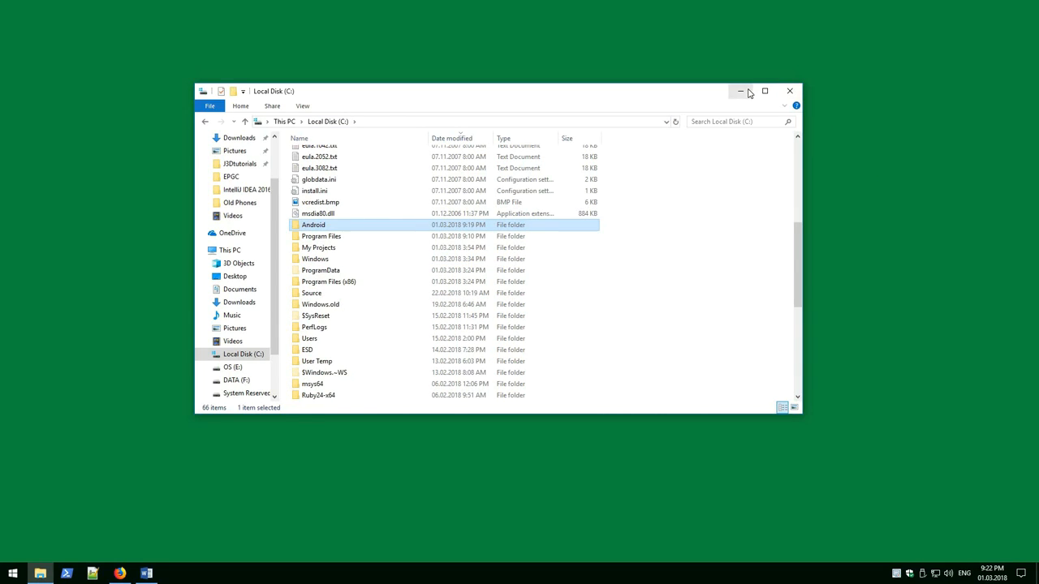
- Launch the ideaIU-2016.3.7.exe installer from the J3Dtutorials Downloads folder and minimize the folder window
{"action": "left_click", "coordinate": [248, 165]}
{"action": "double_click", "coordinate": [325, 154]}
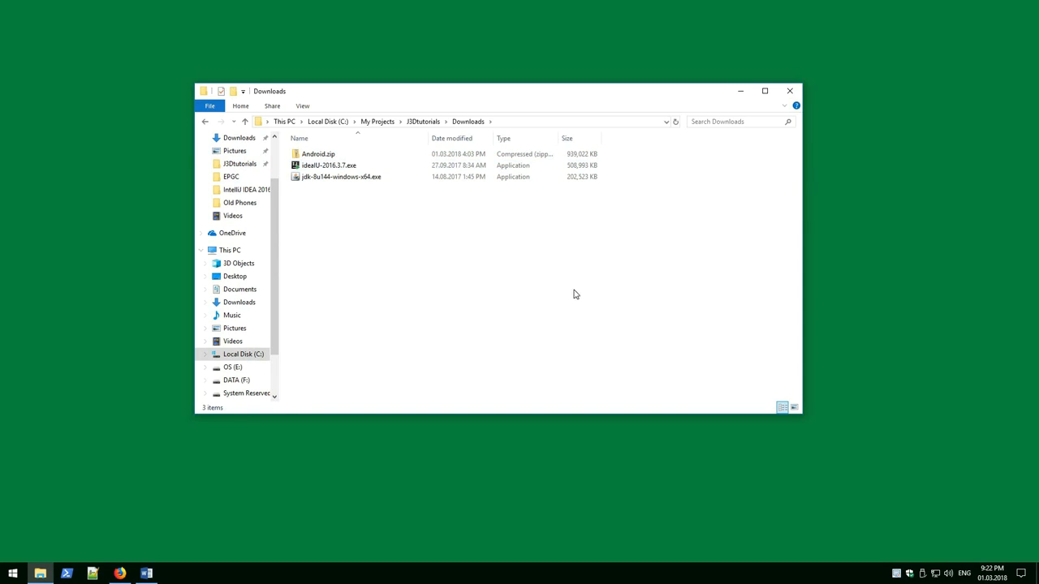
{"action": "left_click", "coordinate": [370, 167]}
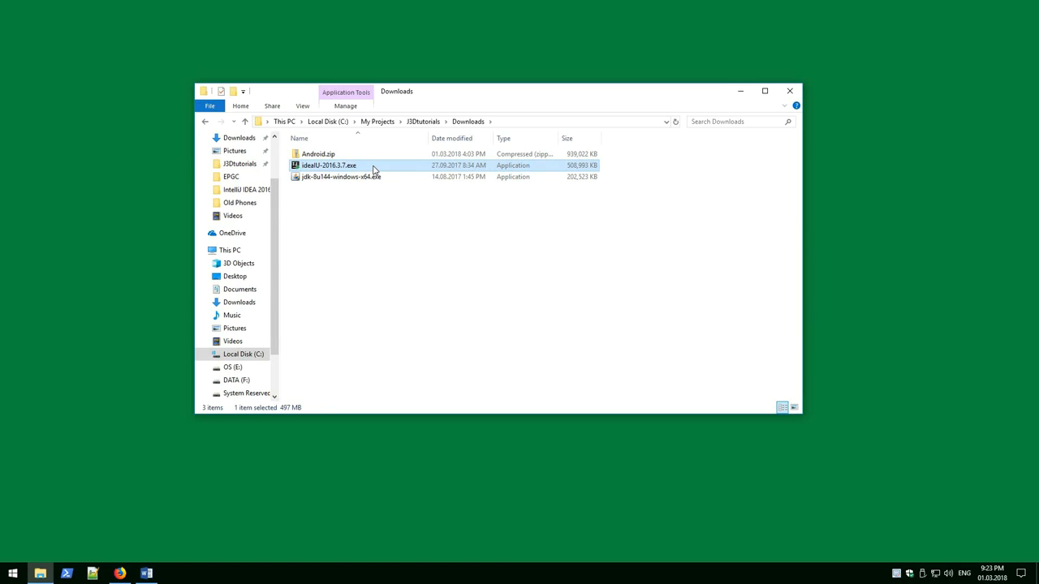
{"action": "double_click", "coordinate": [357, 167]}
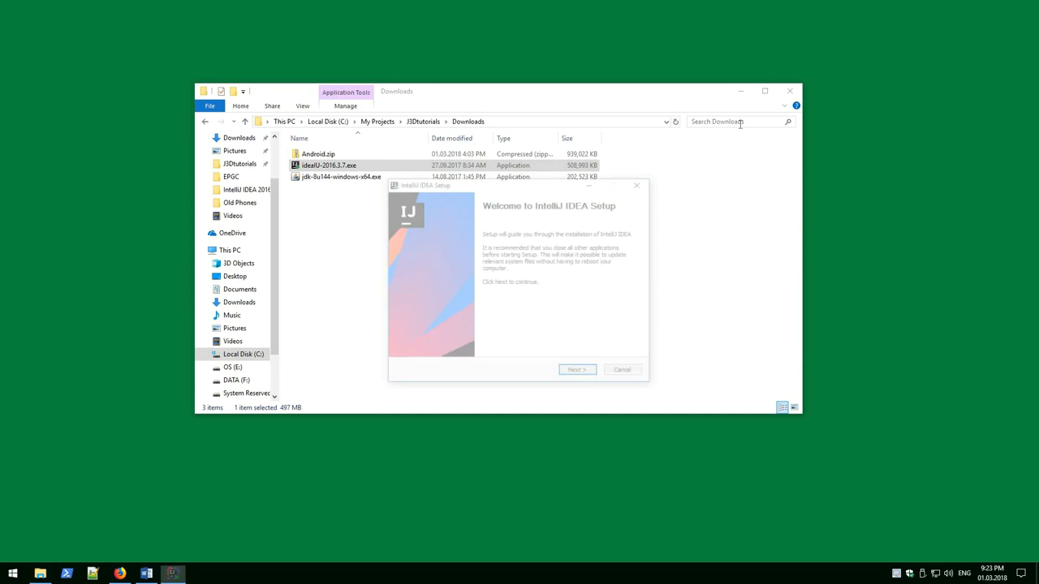
{"action": "left_click", "coordinate": [731, 97]}
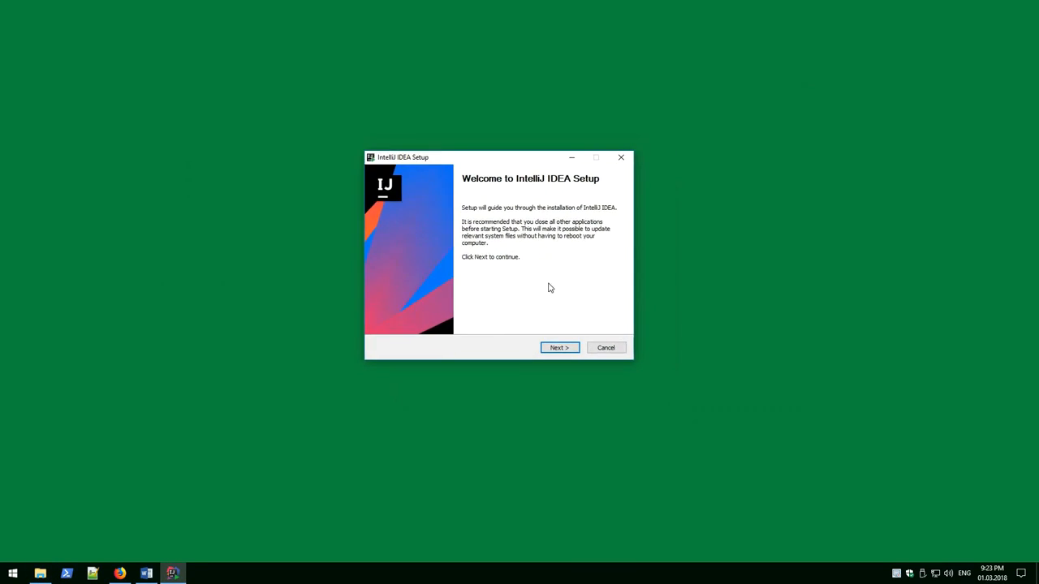
- Accept the default IntelliJ IDEA 2016.3.7 destination folder under Program Files (x86)\JetBrains
{"action": "left_click", "coordinate": [560, 348]}
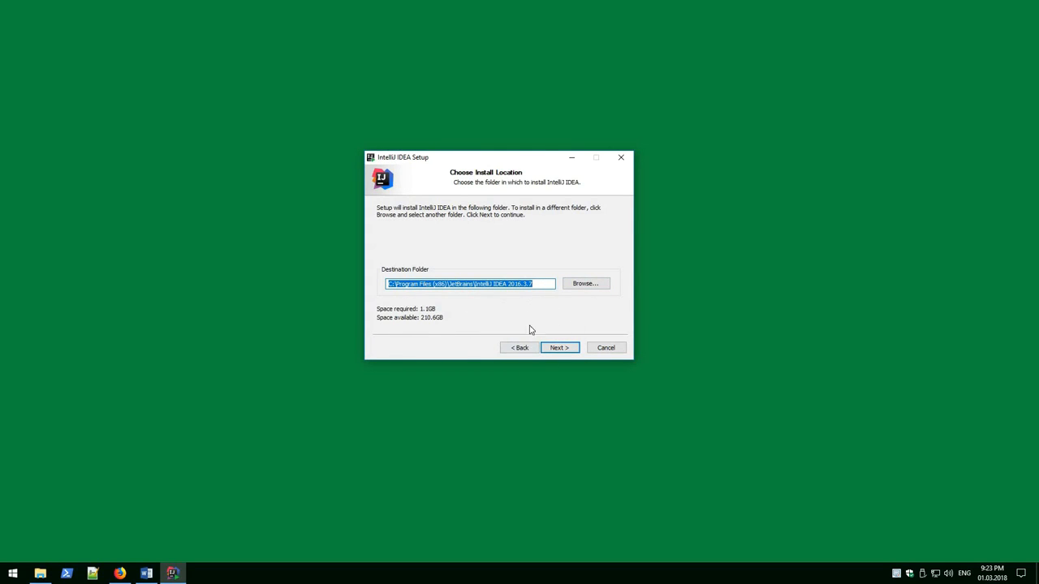
{"action": "left_click", "coordinate": [562, 350]}
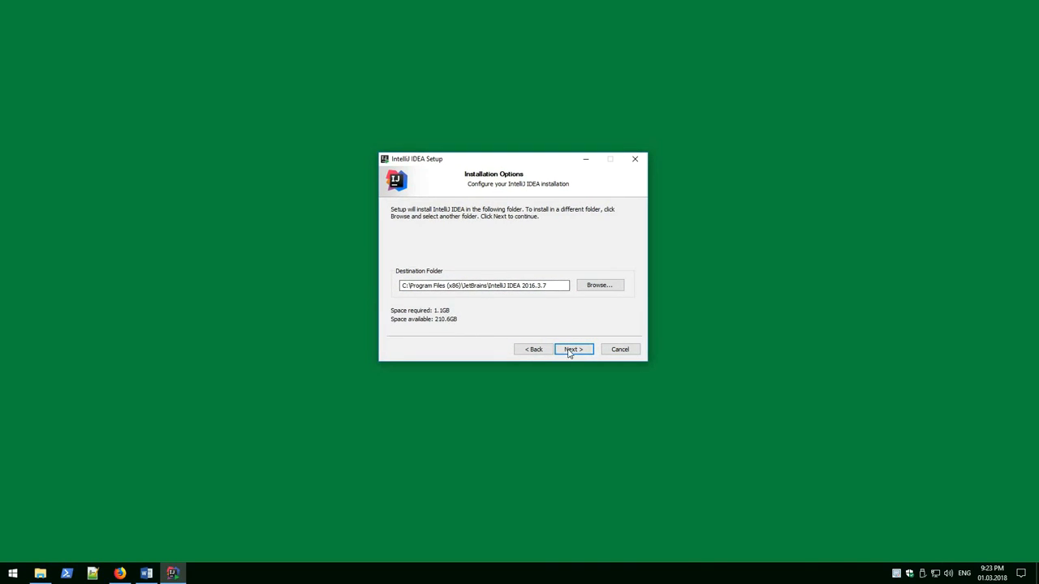
{"action": "left_click", "coordinate": [571, 350]}
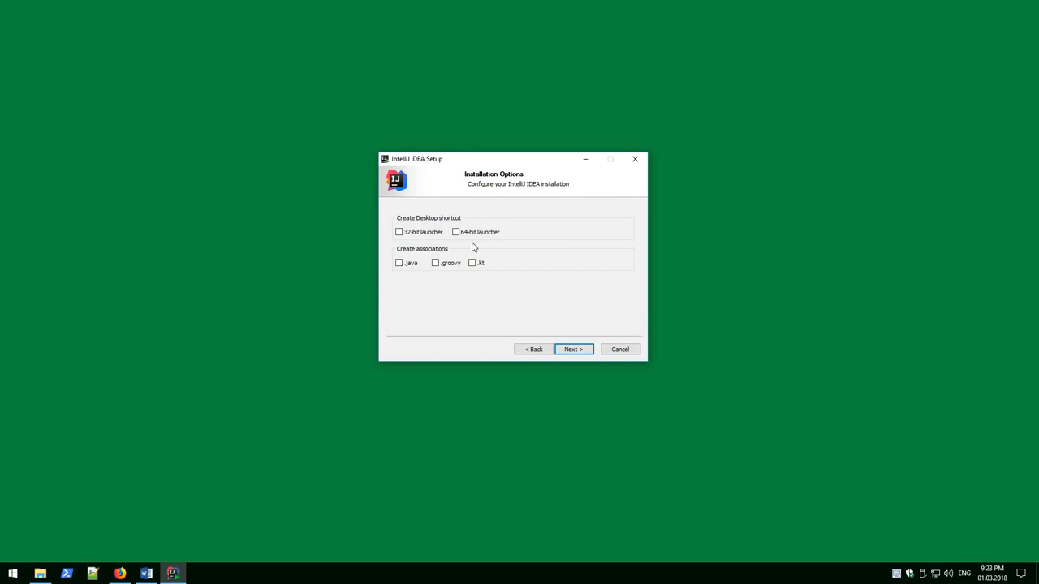
- Set the 64-bit launcher and .java association options, and install IntelliJ IDEA with JetBrains as the Start Menu folder
{"action": "left_click", "coordinate": [405, 265]}
{"action": "left_click", "coordinate": [477, 233]}
{"action": "left_click", "coordinate": [493, 235]}
{"action": "left_click", "coordinate": [564, 349]}
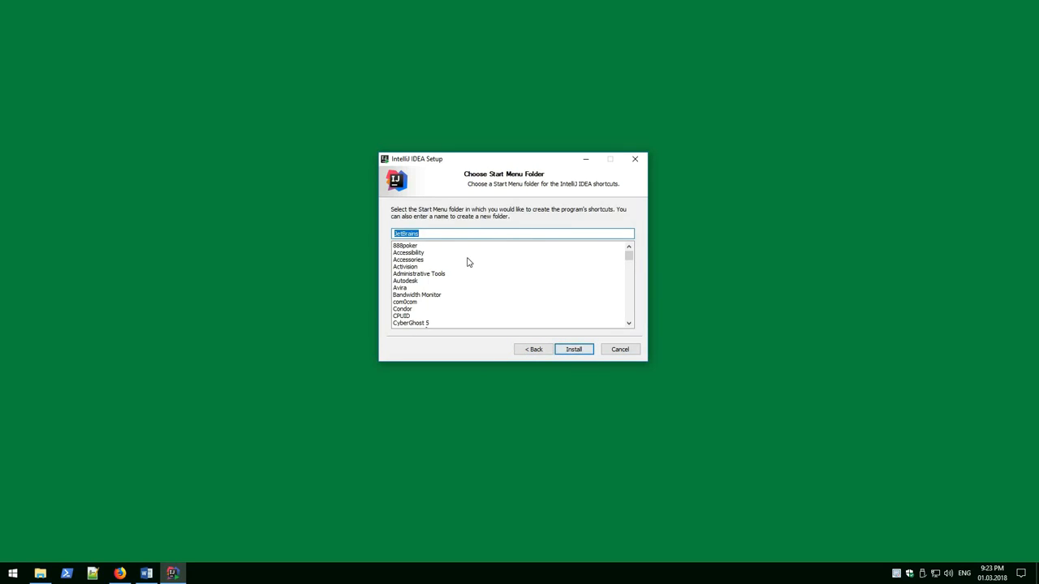
{"action": "left_click", "coordinate": [581, 354]}
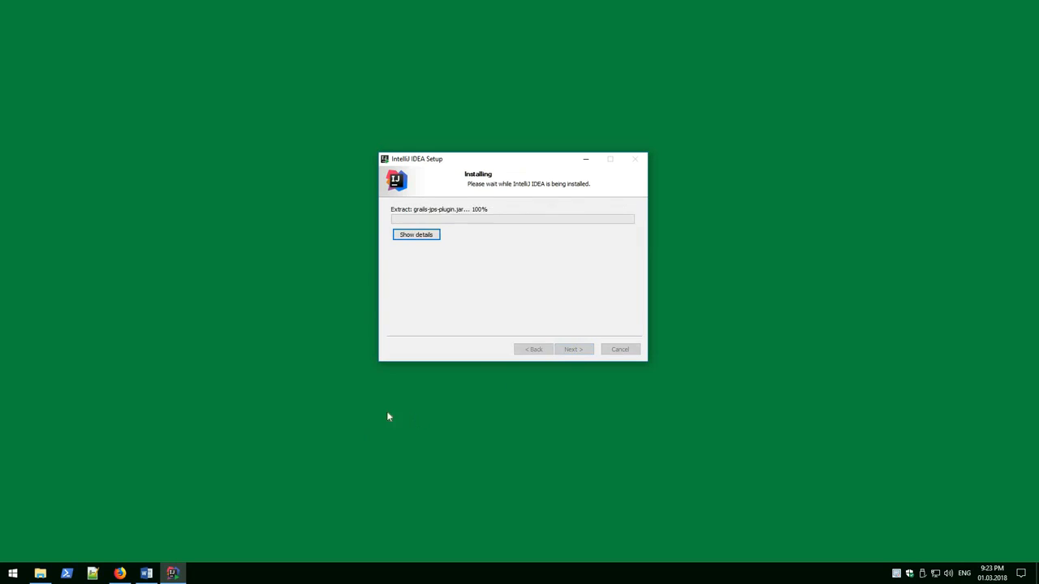
{"action": "left_click", "coordinate": [420, 238]}
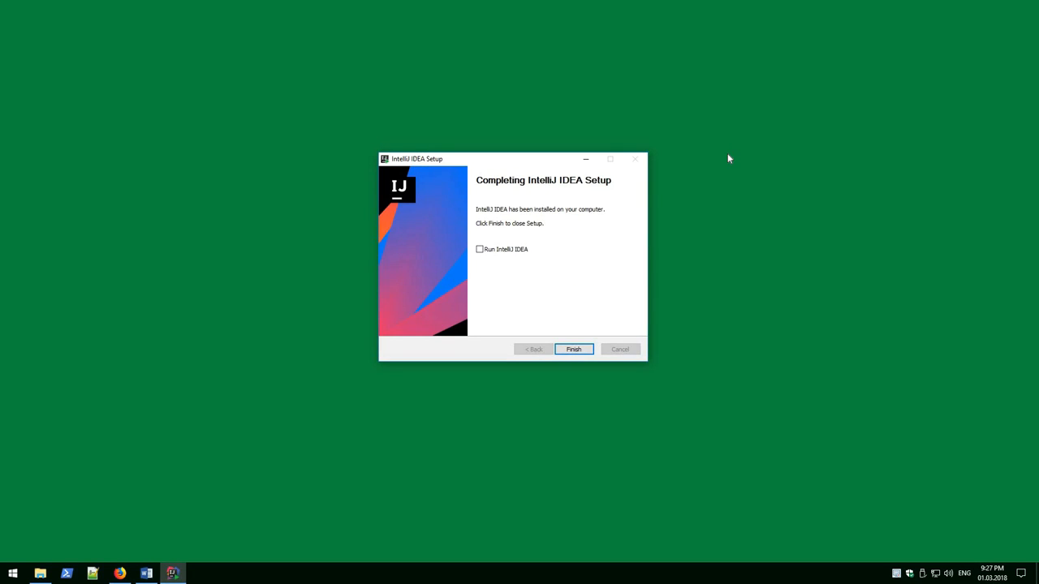
- Finish the IntelliJ IDEA setup with the Run IntelliJ IDEA option enabled so the program starts
{"action": "left_click_drag", "start_coordinate": [506, 159], "coordinate": [465, 146]}
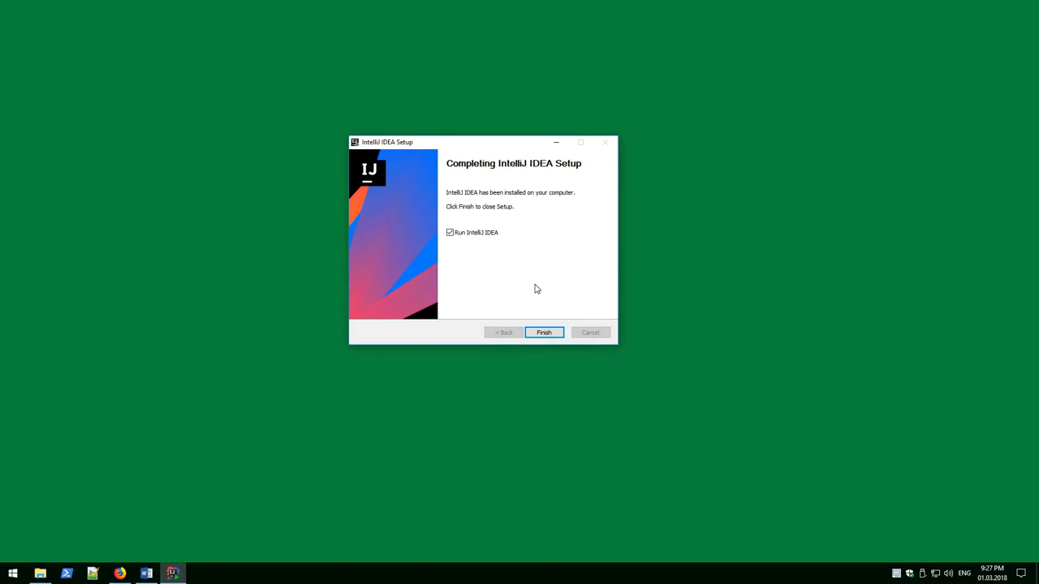
{"action": "left_click", "coordinate": [494, 232]}
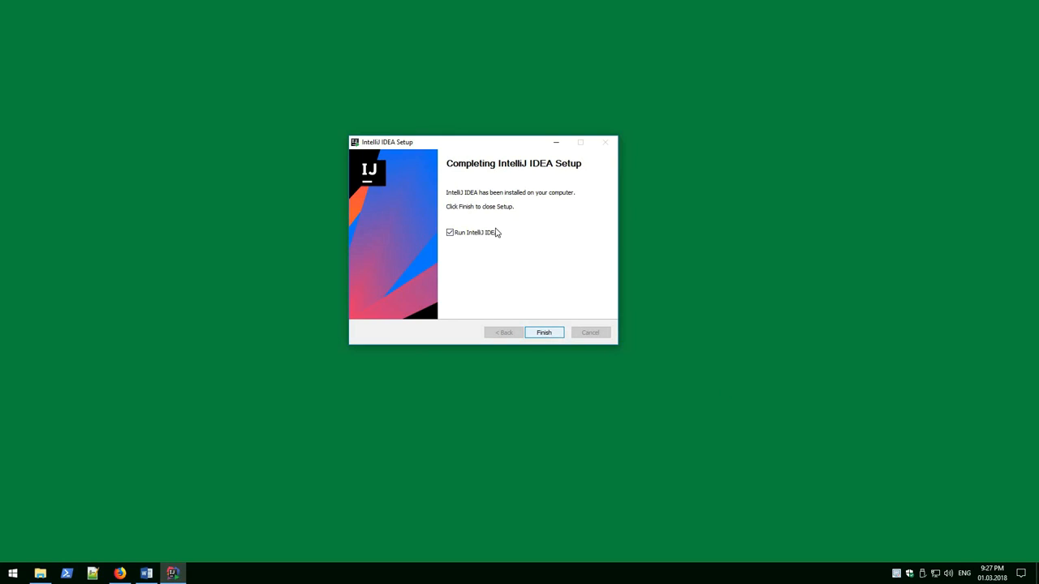
{"action": "left_click", "coordinate": [544, 332]}
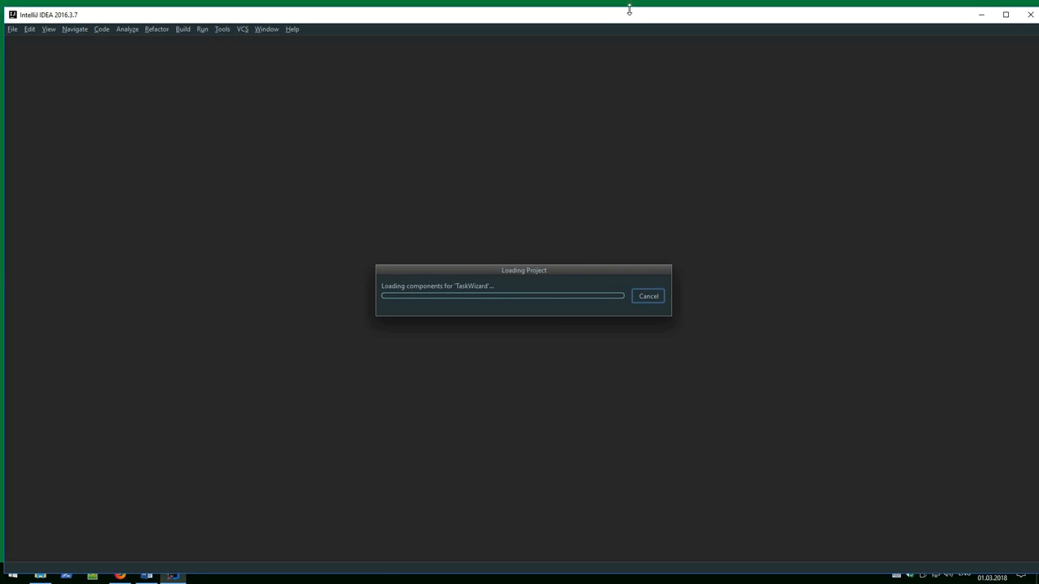
- Maximize the IDE window, cancel loading the TaskWizard project, and move the welcome window higher on the desktop
{"action": "left_click_drag", "start_coordinate": [578, 12], "coordinate": [517, 0]}
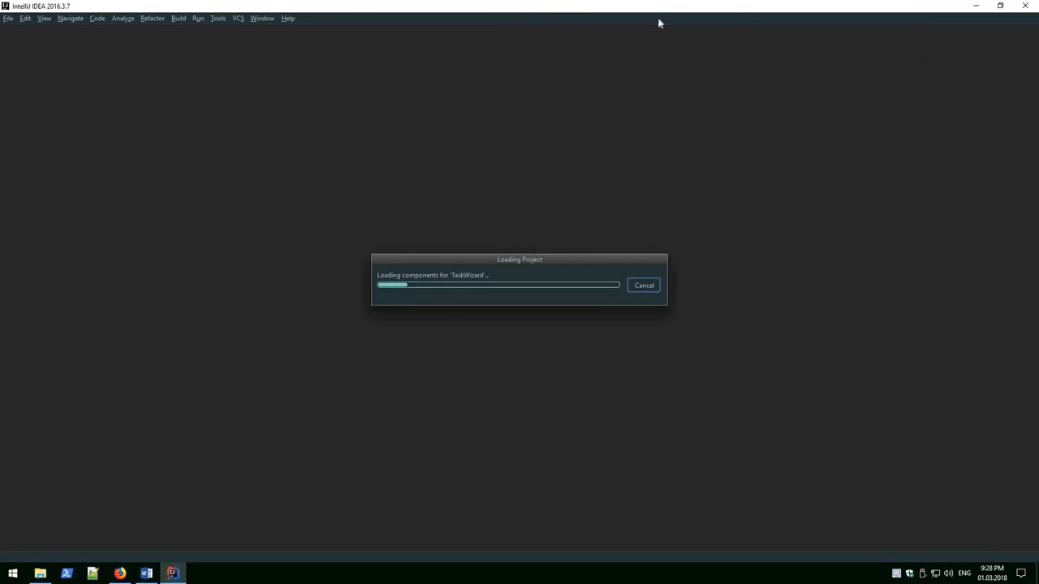
{"action": "left_click", "coordinate": [642, 284]}
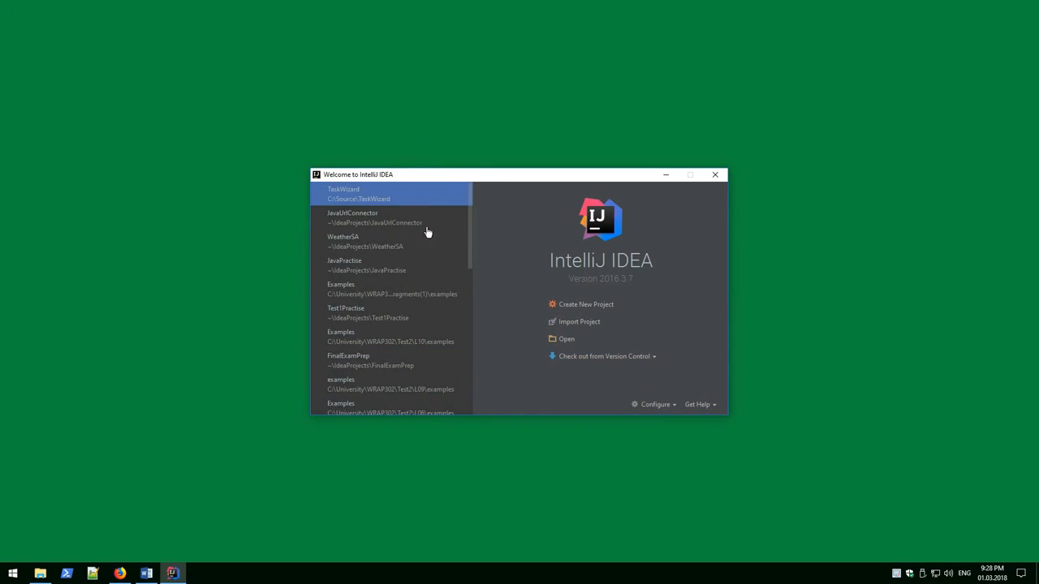
{"action": "scroll", "coordinate": [422, 240], "scroll_direction": "down", "scroll_amount": 5}
{"action": "scroll", "coordinate": [406, 208], "scroll_direction": "up", "scroll_amount": 5}
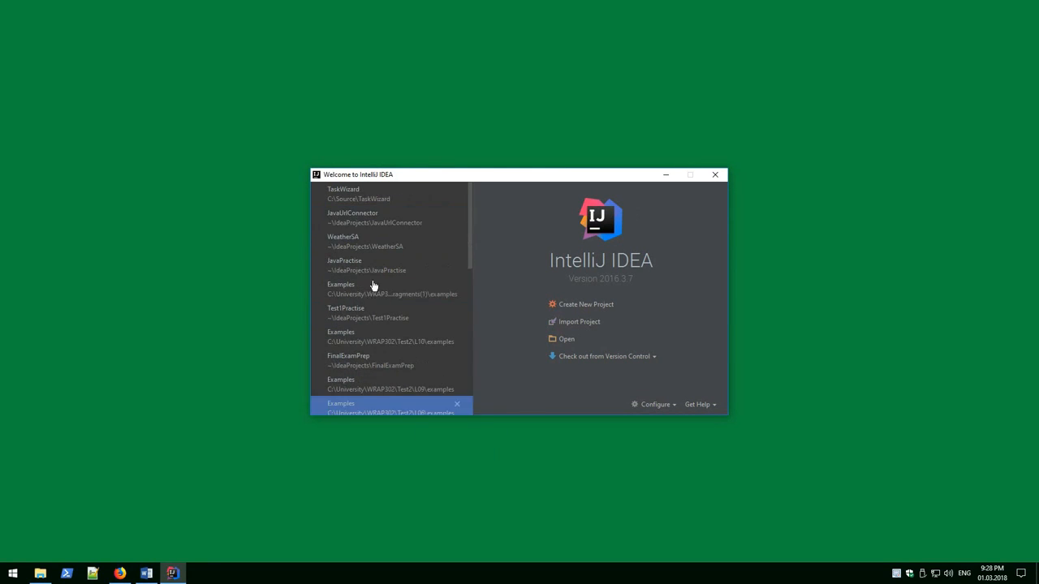
{"action": "left_click_drag", "start_coordinate": [520, 175], "coordinate": [506, 162]}
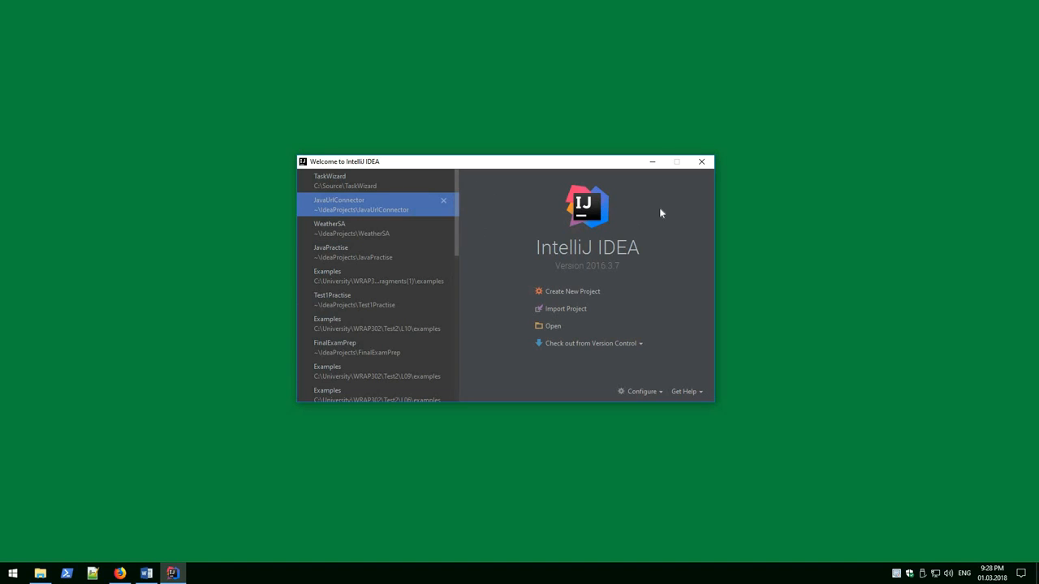
{"action": "left_click_drag", "start_coordinate": [635, 162], "coordinate": [630, 118]}
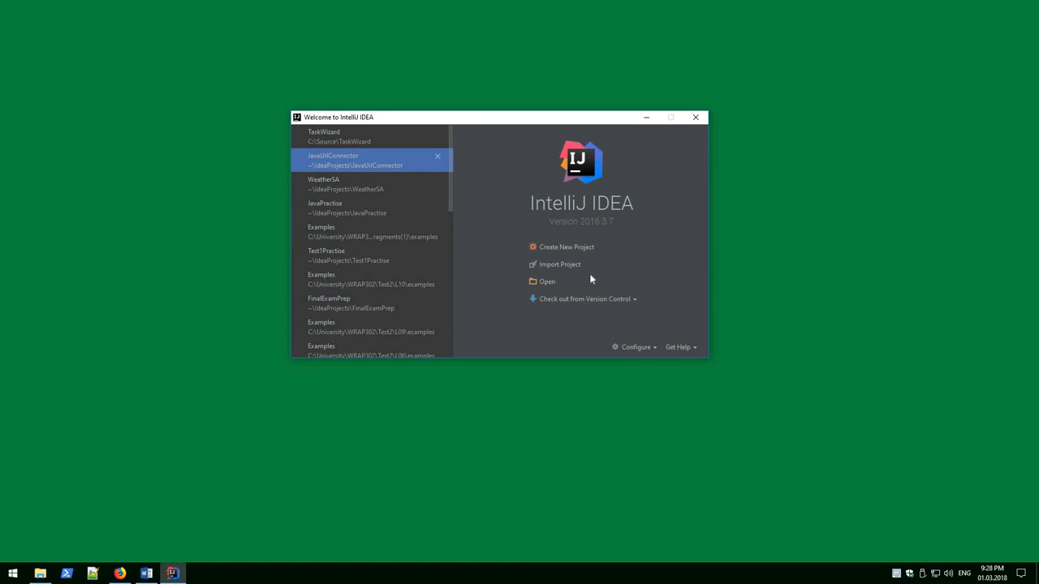
- Open the default Project Structure settings and reset the project SDK to <No SDK>
{"action": "left_click", "coordinate": [633, 349]}
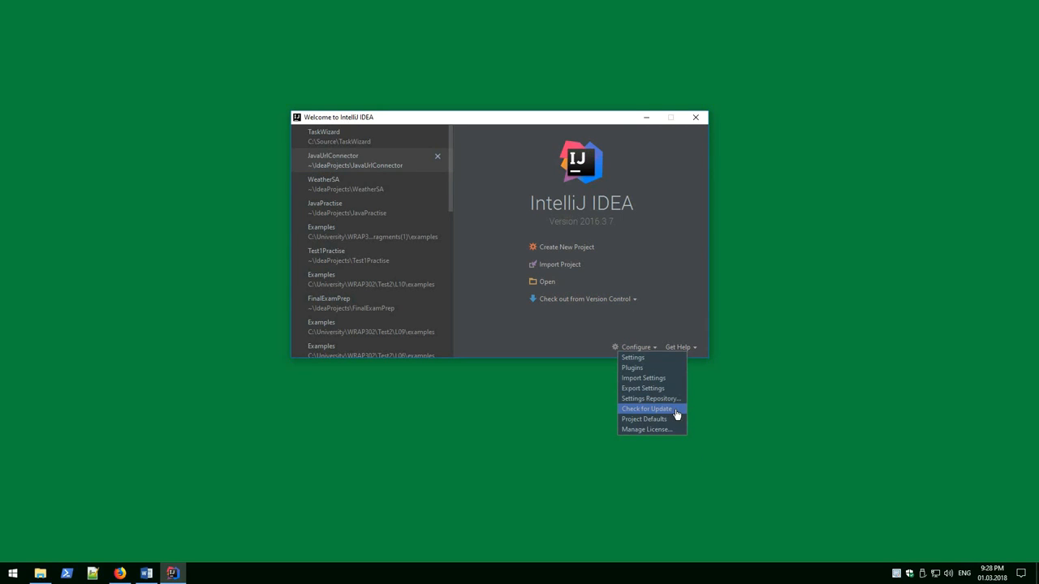
{"action": "left_click", "coordinate": [637, 349]}
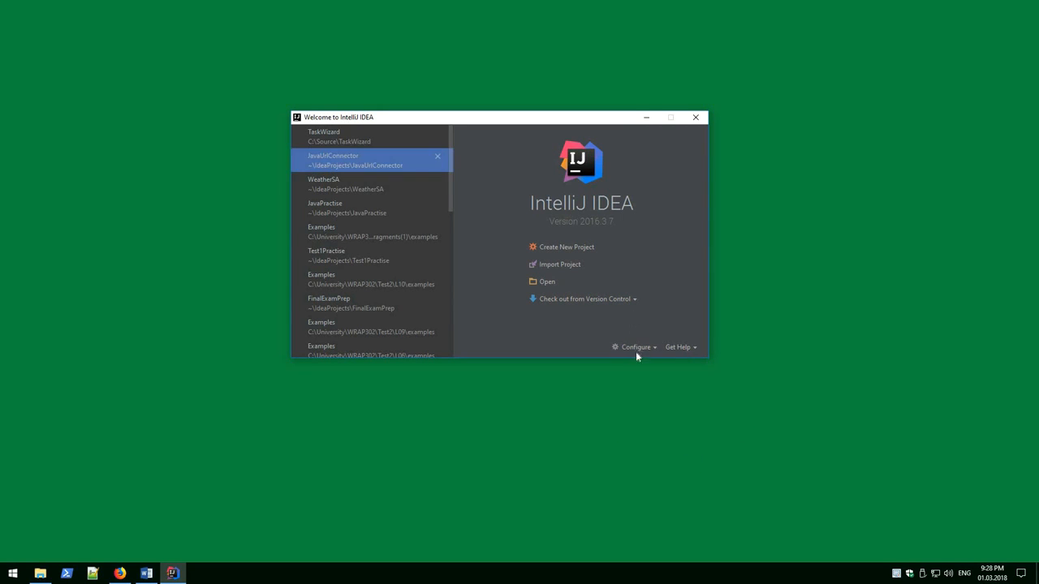
{"action": "left_click", "coordinate": [638, 350]}
{"action": "mouse_move", "coordinate": [654, 419]}
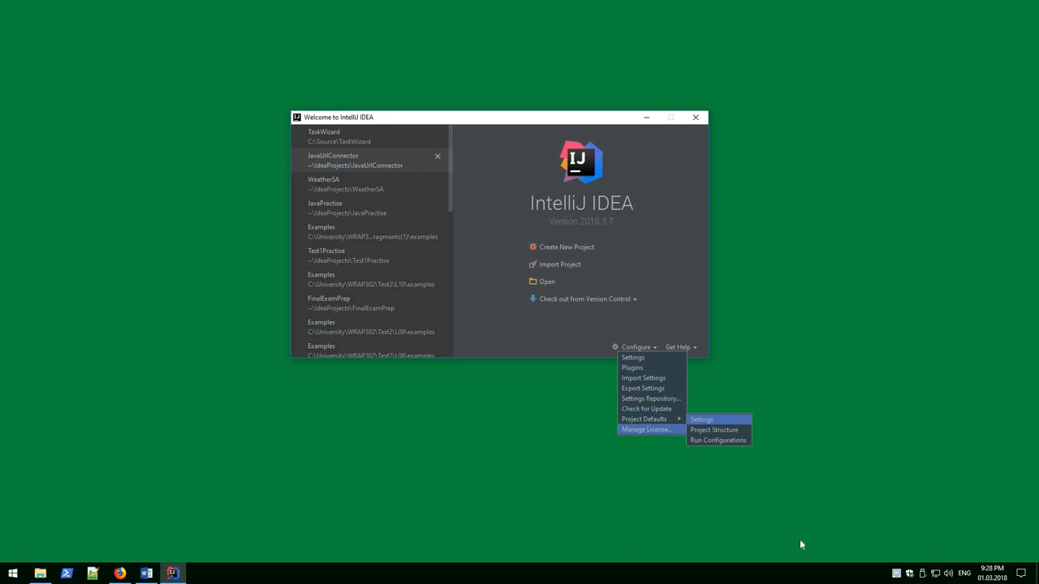
{"action": "left_click", "coordinate": [714, 430]}
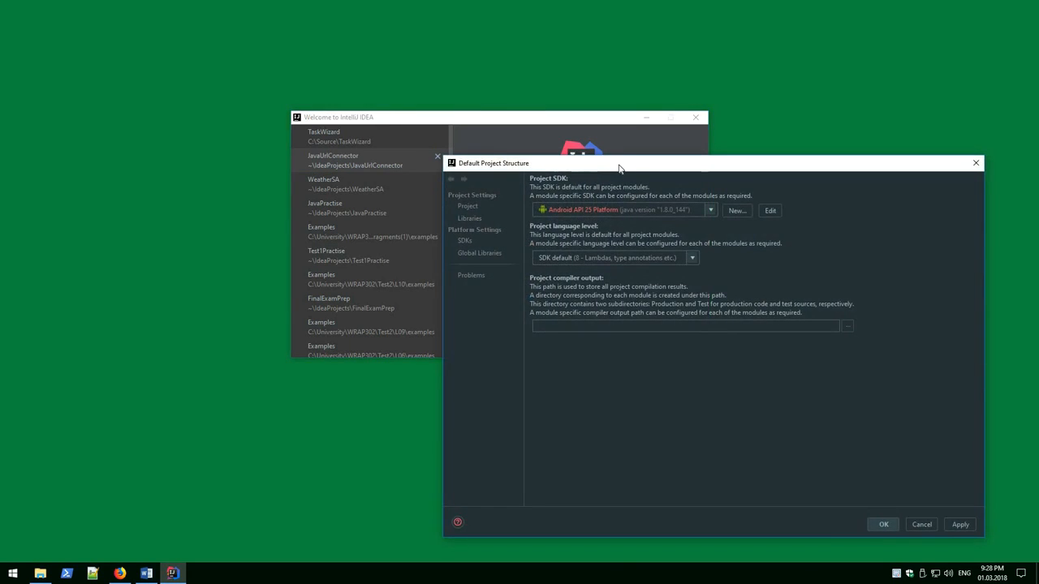
{"action": "left_click_drag", "start_coordinate": [618, 164], "coordinate": [459, 96]}
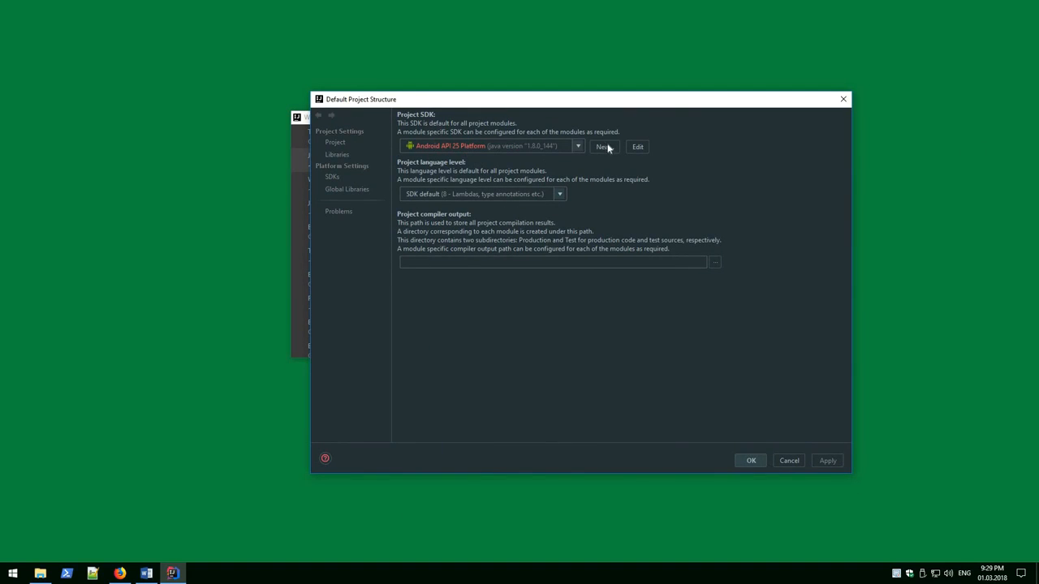
{"action": "left_click", "coordinate": [579, 147]}
{"action": "left_click", "coordinate": [463, 160]}
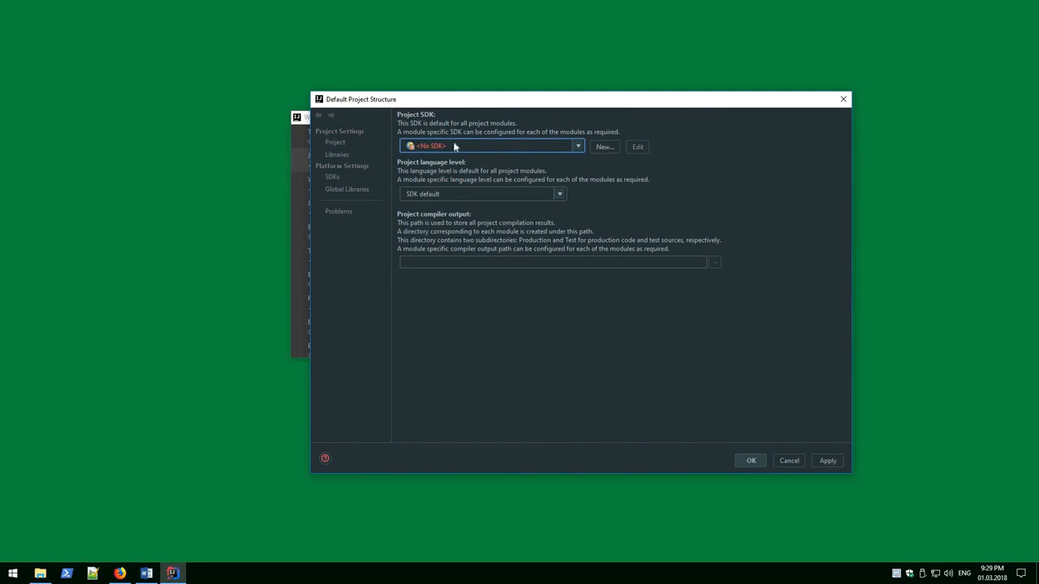
- Add the JDK from C:\Program Files\Java\jdk1.8.0_144 as the default project SDK and save the settings
{"action": "left_click", "coordinate": [604, 147]}
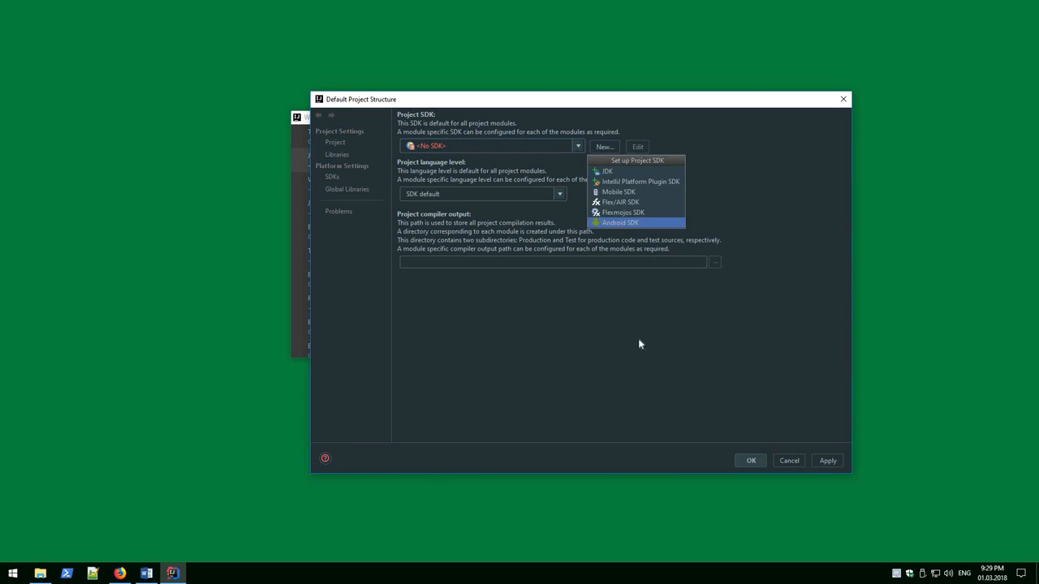
{"action": "left_click", "coordinate": [623, 173]}
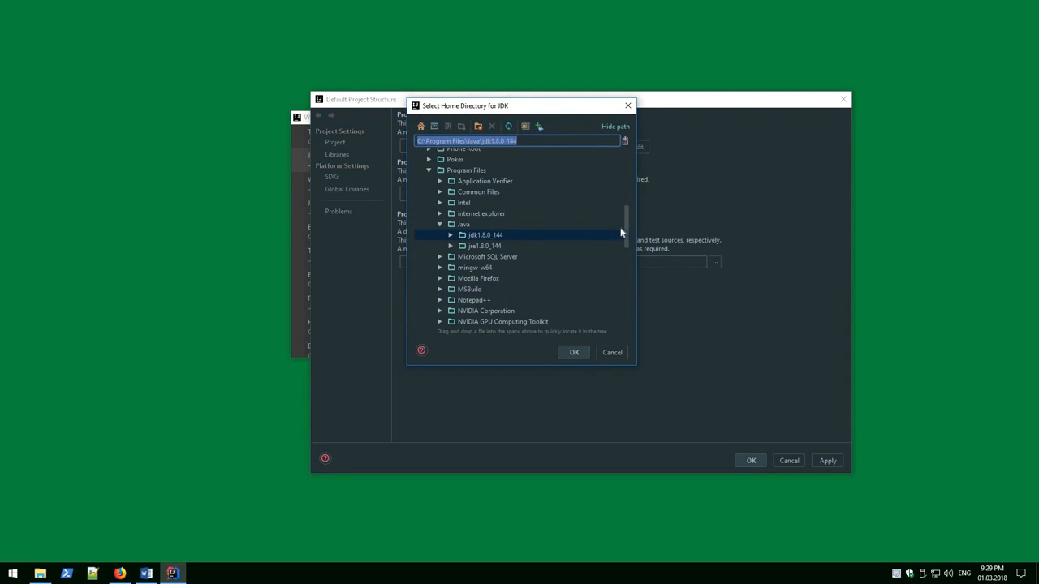
{"action": "mouse_move", "coordinate": [627, 214]}
{"action": "left_mouse_down"}
{"action": "mouse_move", "coordinate": [625, 155]}
{"action": "mouse_move", "coordinate": [626, 211]}
{"action": "left_mouse_up"}
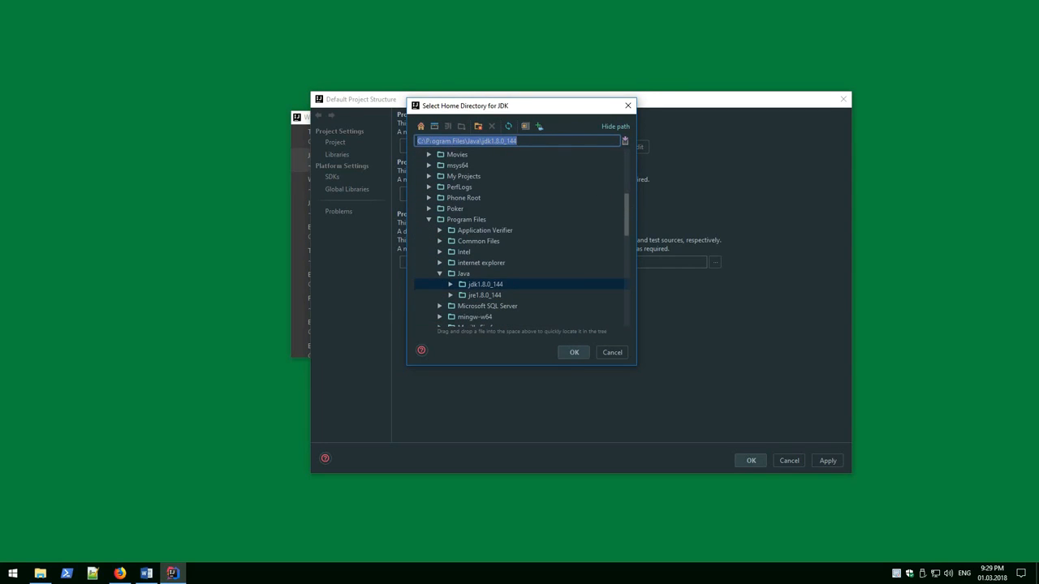
{"action": "left_click", "coordinate": [479, 286]}
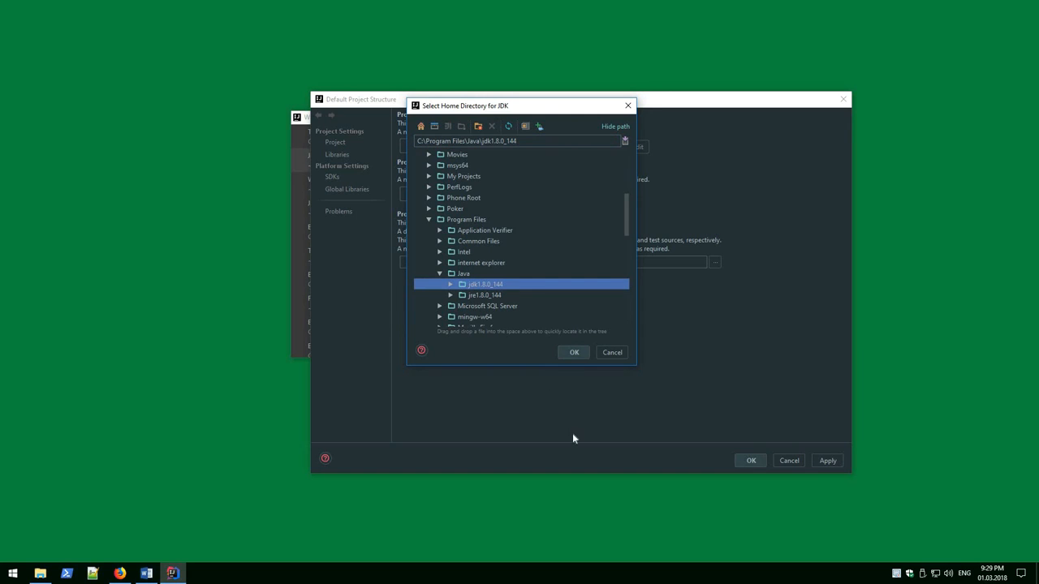
{"action": "left_click", "coordinate": [574, 353]}
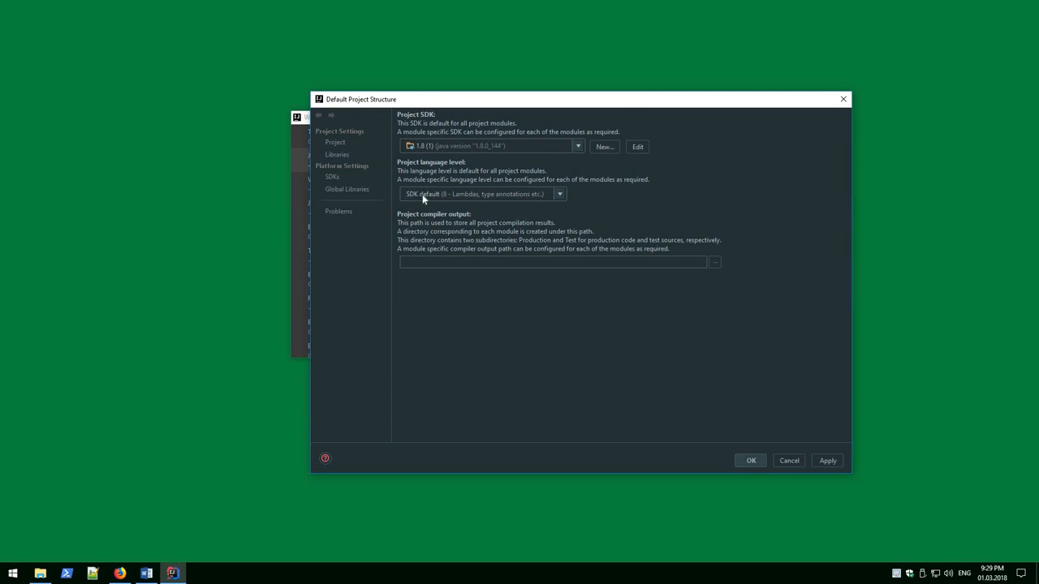
{"action": "left_click", "coordinate": [757, 463]}
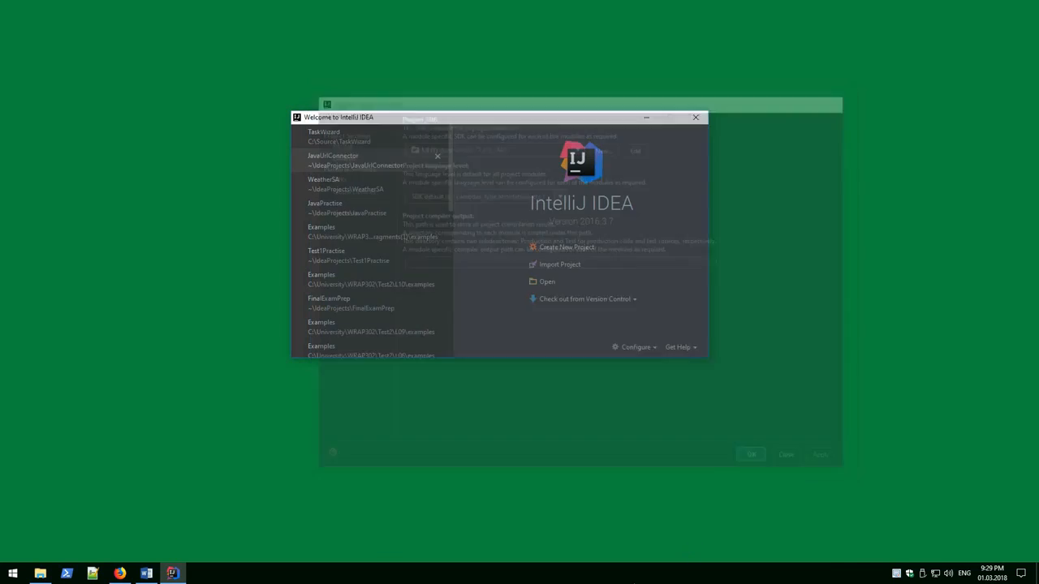
- Reopen the default Project Structure and add a new Android SDK using the C:\Android folder as its home directory
{"action": "left_click", "coordinate": [654, 349]}
{"action": "mouse_move", "coordinate": [662, 419]}
{"action": "left_click", "coordinate": [728, 432]}
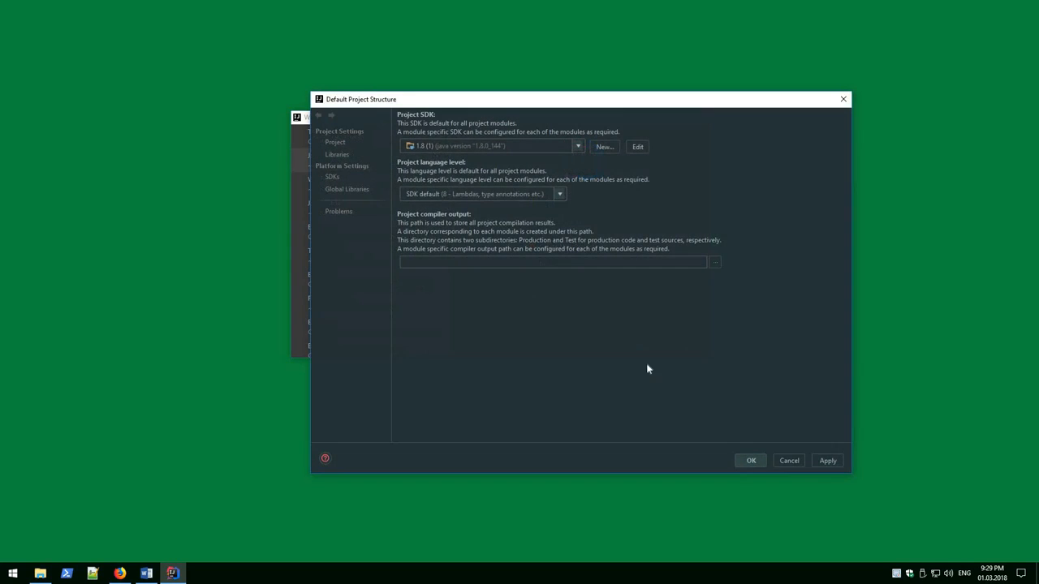
{"action": "left_click", "coordinate": [612, 151]}
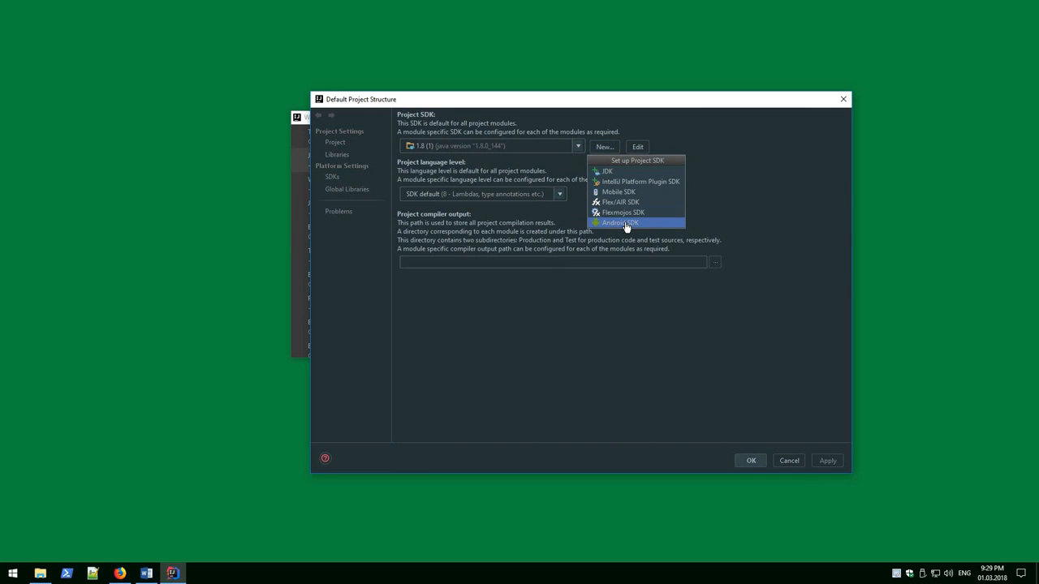
{"action": "left_click", "coordinate": [631, 223]}
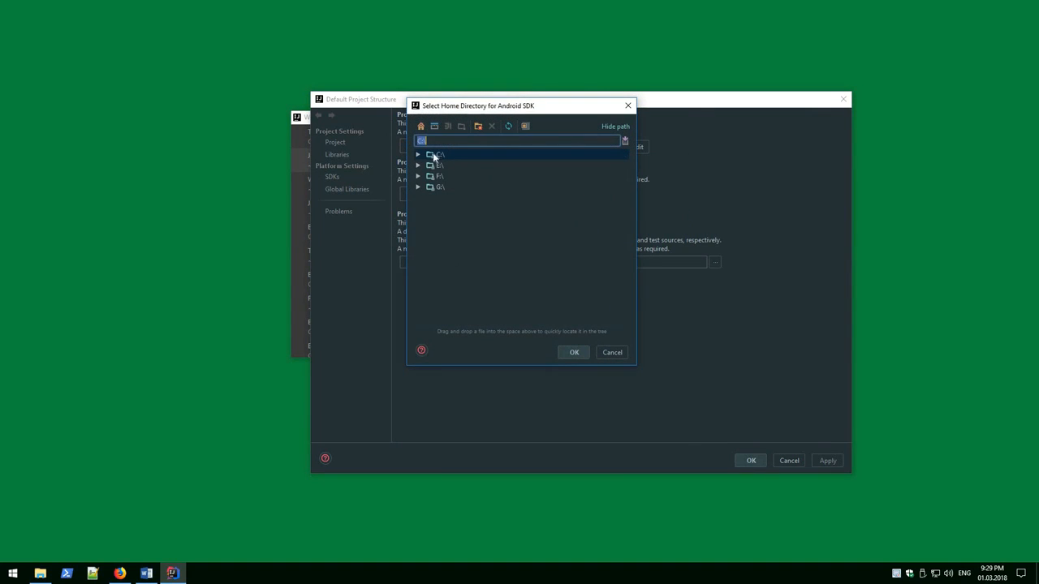
{"action": "left_click", "coordinate": [418, 155]}
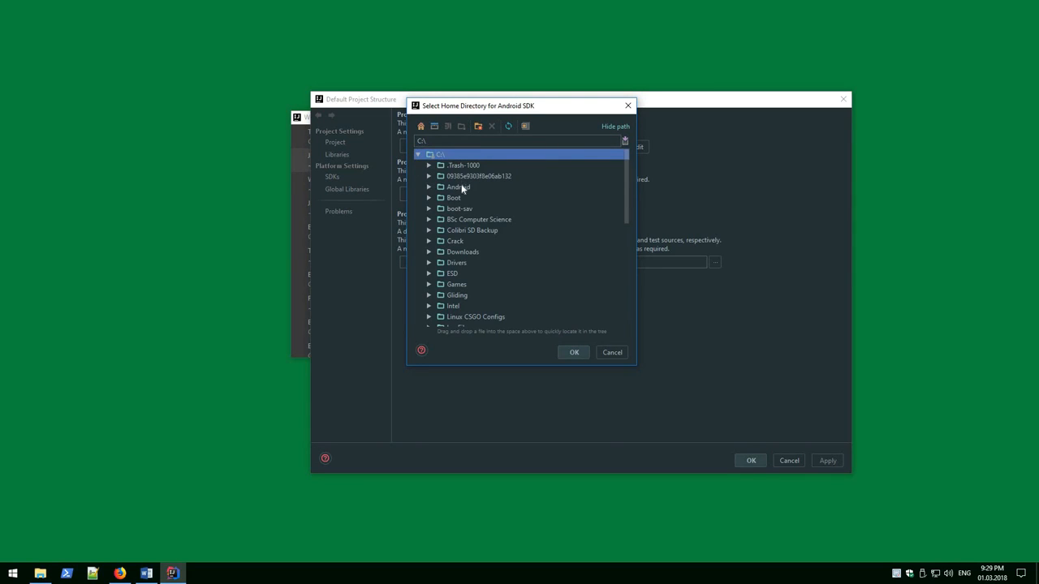
{"action": "left_click", "coordinate": [461, 188]}
{"action": "left_click", "coordinate": [574, 356]}
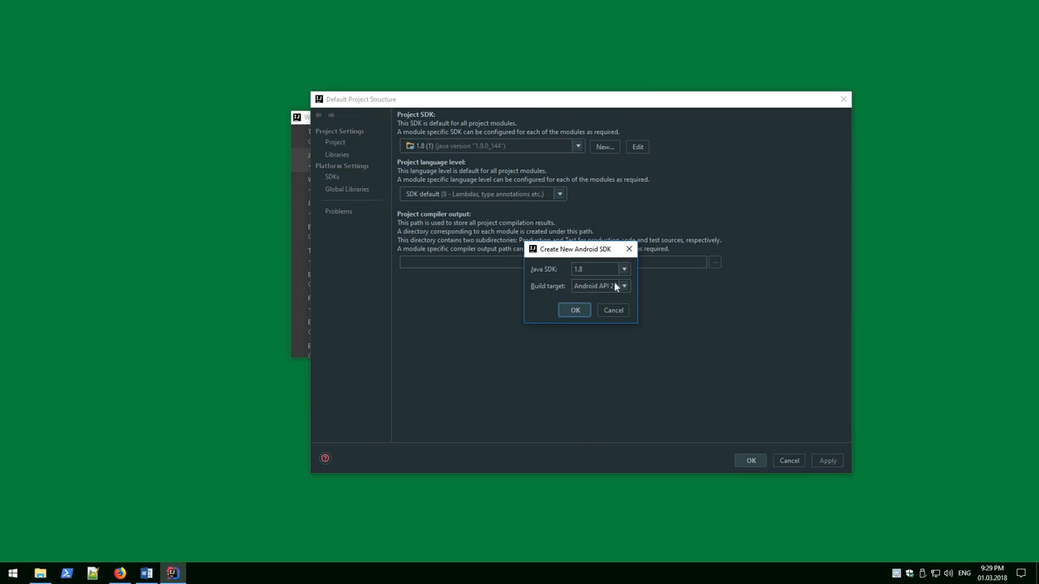
- Create the Android SDK with Java SDK 1.8 and build target Android API 25, and apply the project structure settings
{"action": "left_click", "coordinate": [623, 286]}
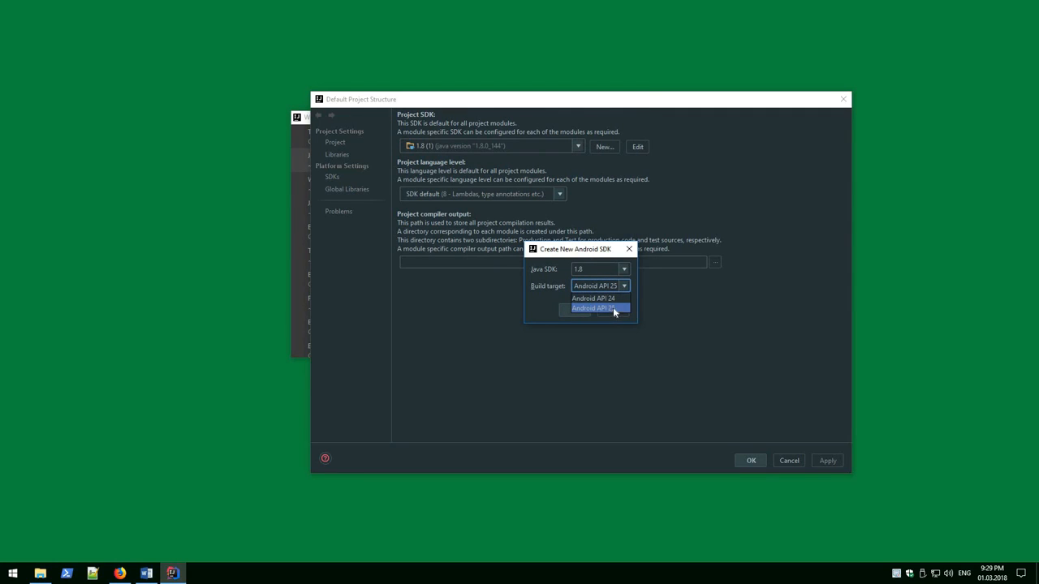
{"action": "left_click", "coordinate": [622, 291]}
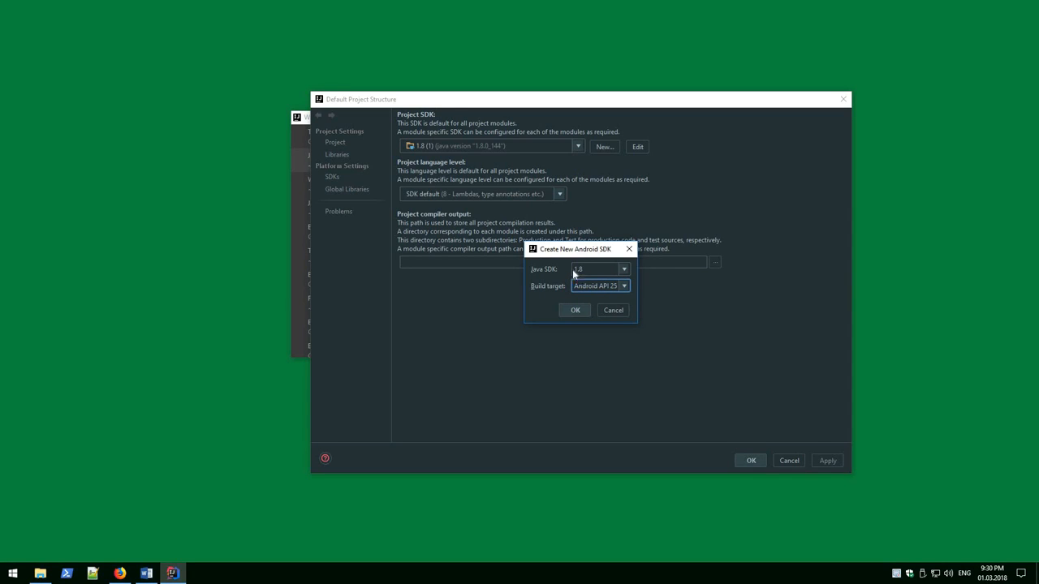
{"action": "left_click", "coordinate": [575, 311]}
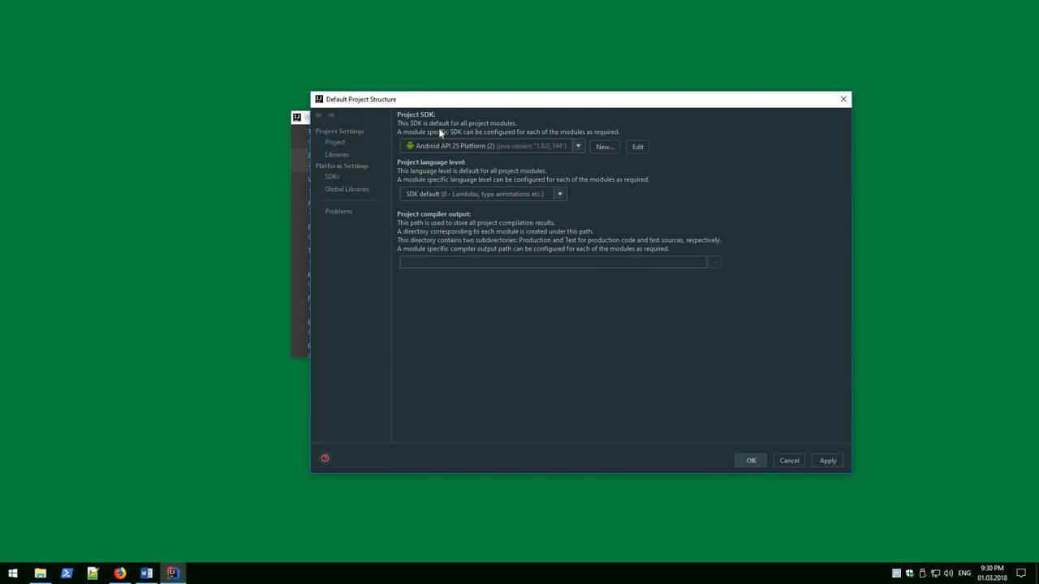
{"action": "left_click", "coordinate": [815, 464]}
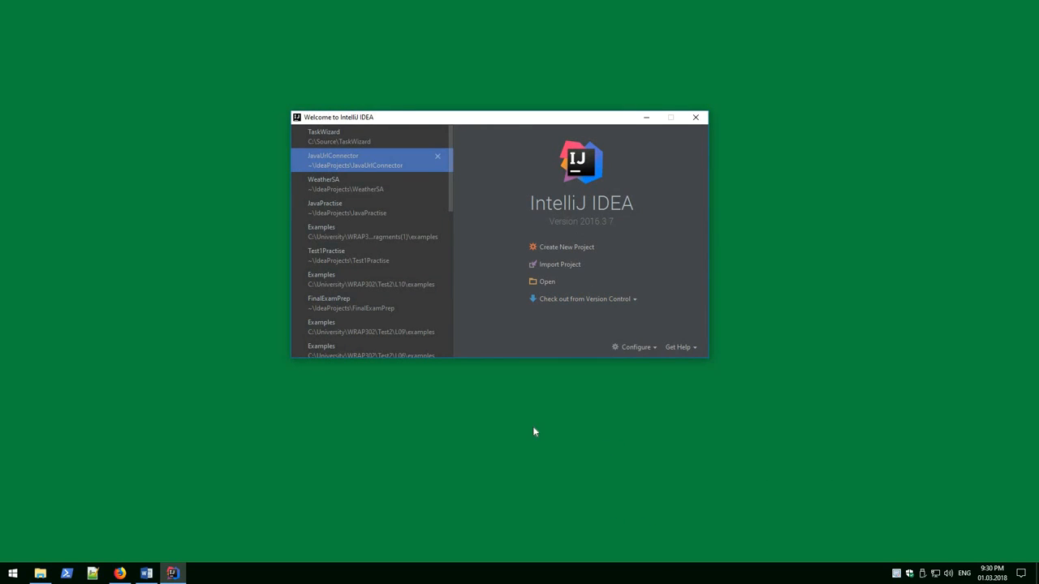
- Start a new Android project and name the application HelloWorld, keeping the default company domain
{"action": "left_click", "coordinate": [572, 248]}
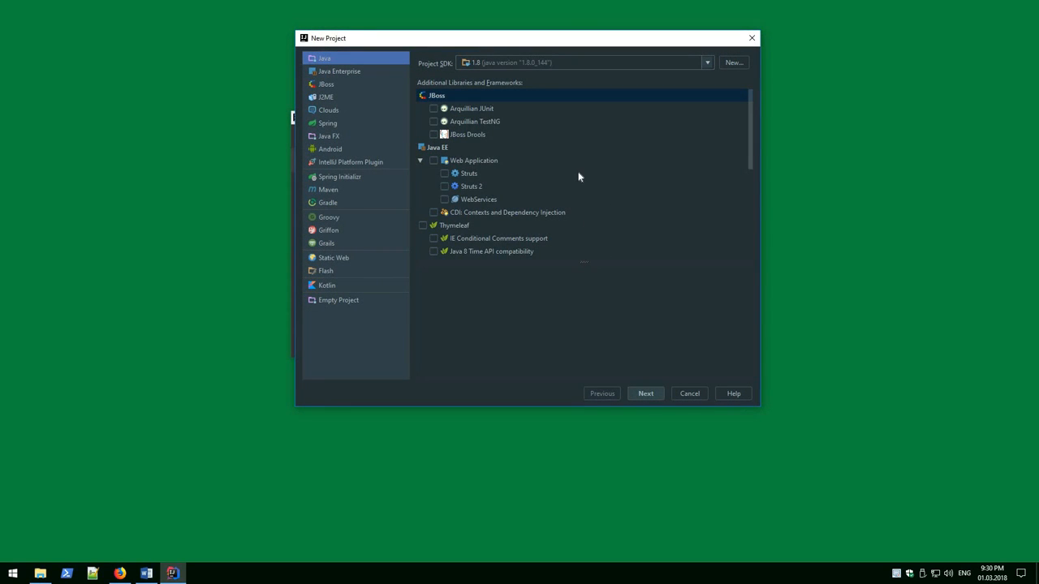
{"action": "left_click", "coordinate": [329, 153]}
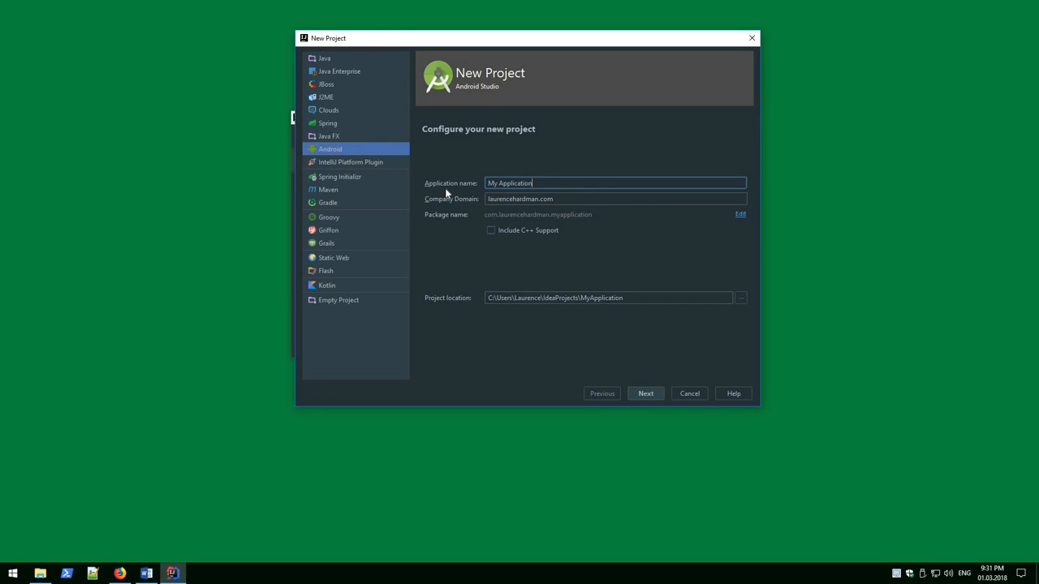
{"action": "key", "text": "BackSpace"}
{"action": "key", "text": "BackSpace"}
{"action": "key", "text": "BackSpace"}
{"action": "key", "text": "BackSpace"}
{"action": "key", "text": "BackSpace"}
{"action": "key", "text": "BackSpace"}
{"action": "key", "text": "BackSpace"}
{"action": "key", "text": "BackSpace"}
{"action": "key", "text": "BackSpace"}
{"action": "key", "text": "BackSpace"}
{"action": "key", "text": "BackSpace"}
{"action": "key", "text": "BackSpace"}
{"action": "key", "text": "BackSpace"}
{"action": "type", "text": "HelloWorld"}
{"action": "key", "text": "Tab"}
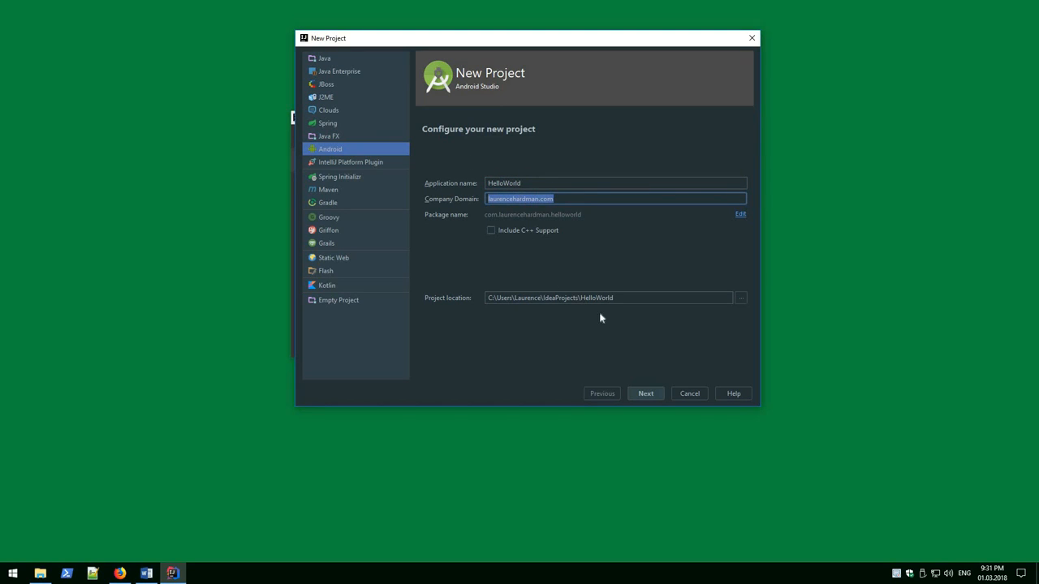
{"action": "key", "text": "End"}
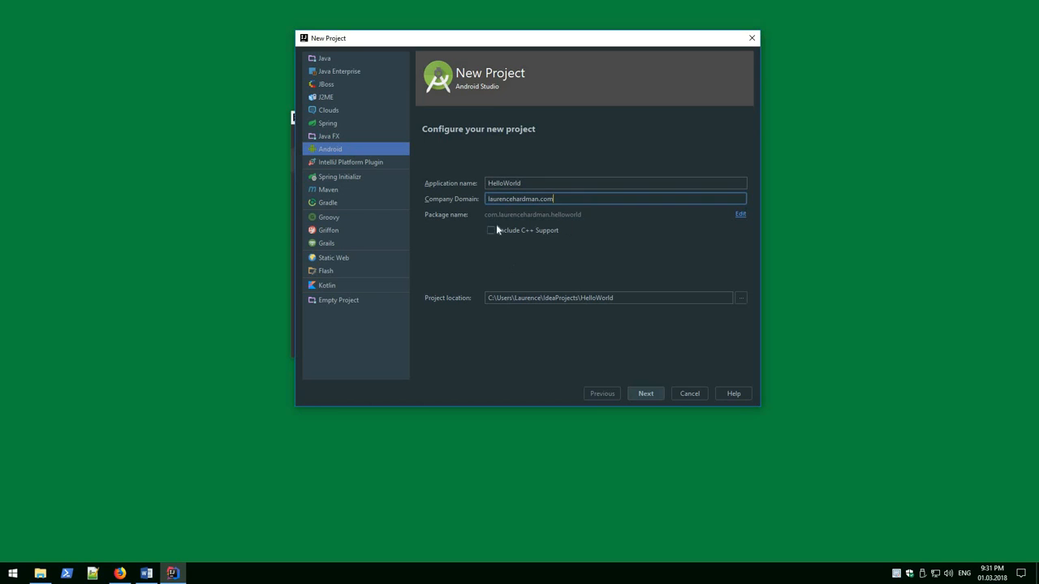
- Create the project for Phone and Tablet with minimum SDK API 15 and an Empty Activity named MainActivity with layout activity_main
{"action": "left_click", "coordinate": [658, 397]}
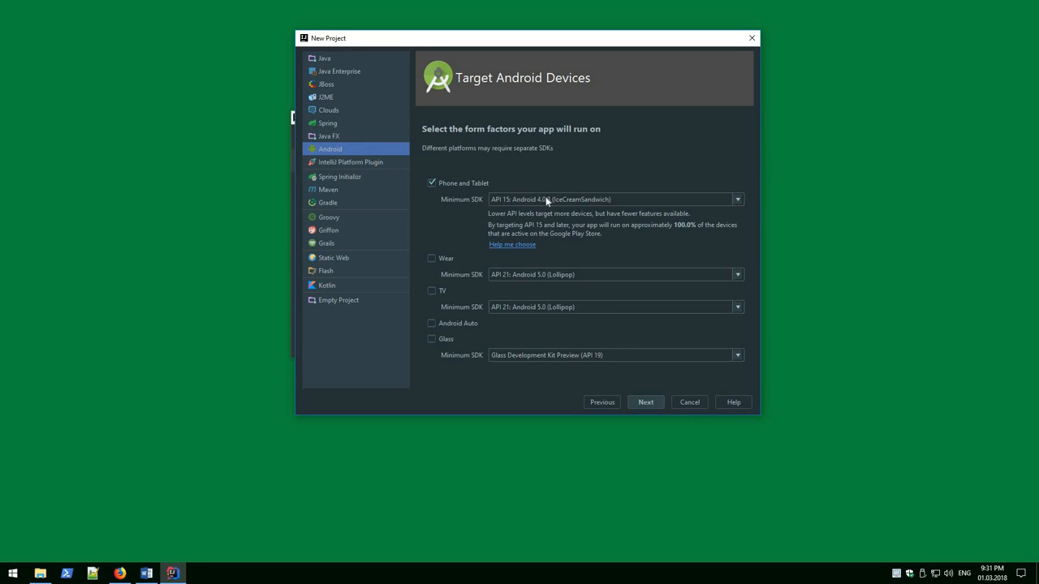
{"action": "left_click", "coordinate": [657, 404]}
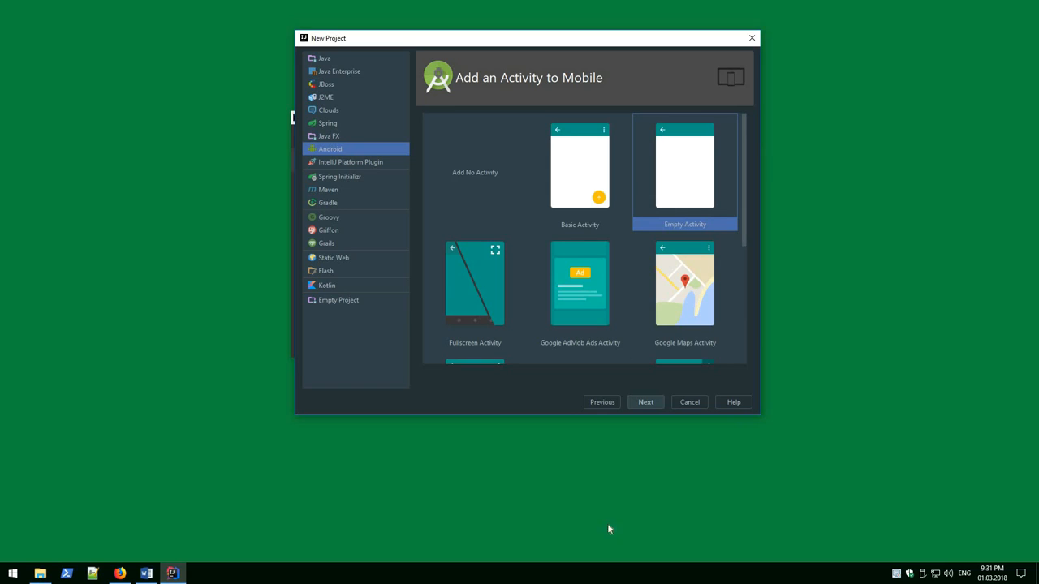
{"action": "left_click", "coordinate": [649, 403]}
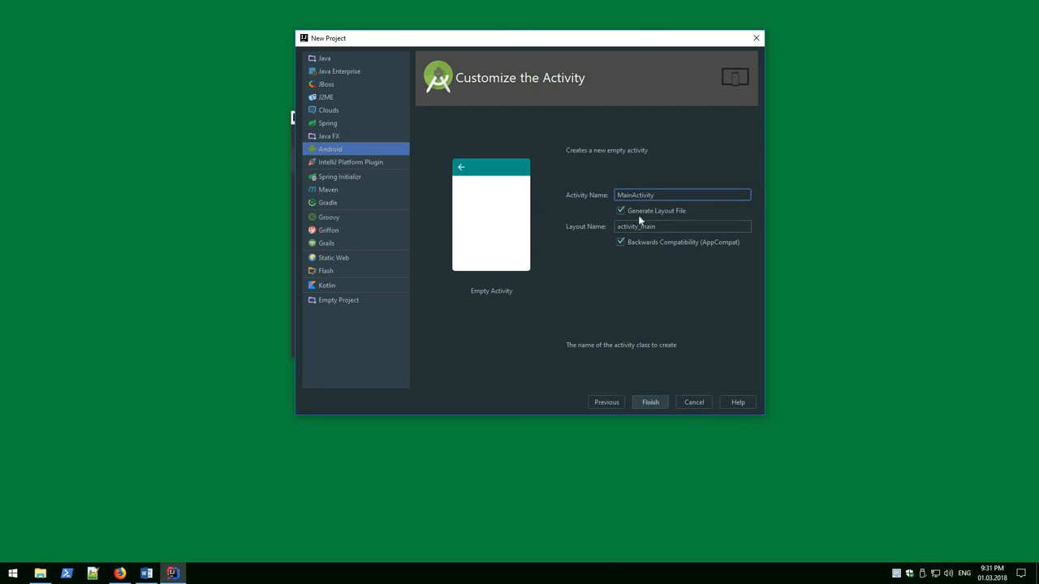
{"action": "left_click", "coordinate": [662, 401]}
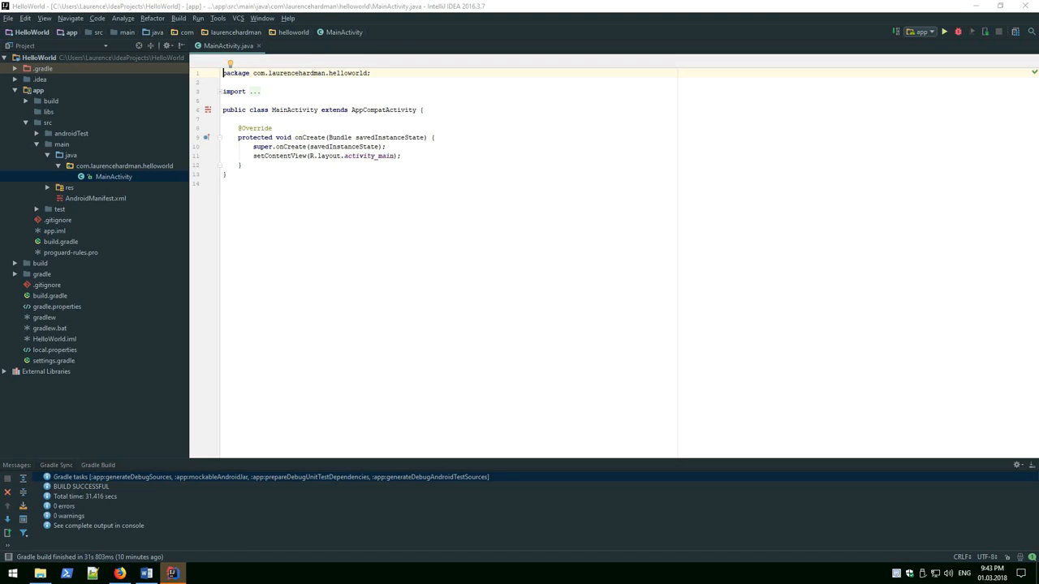
{"action": "left_click", "coordinate": [383, 124]}
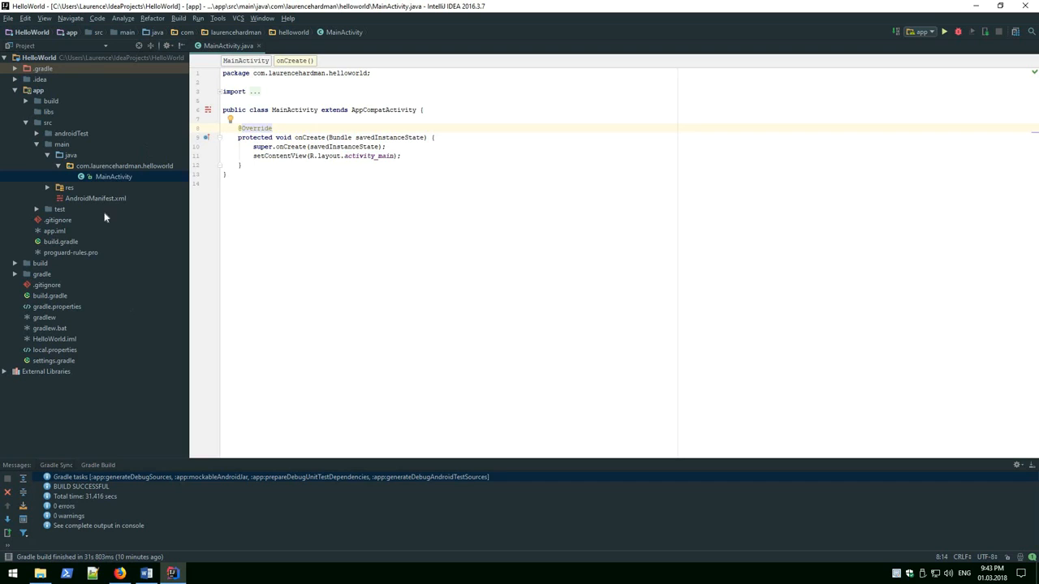
- Run the HelloWorld project using the app run configuration
{"action": "left_click", "coordinate": [78, 59]}
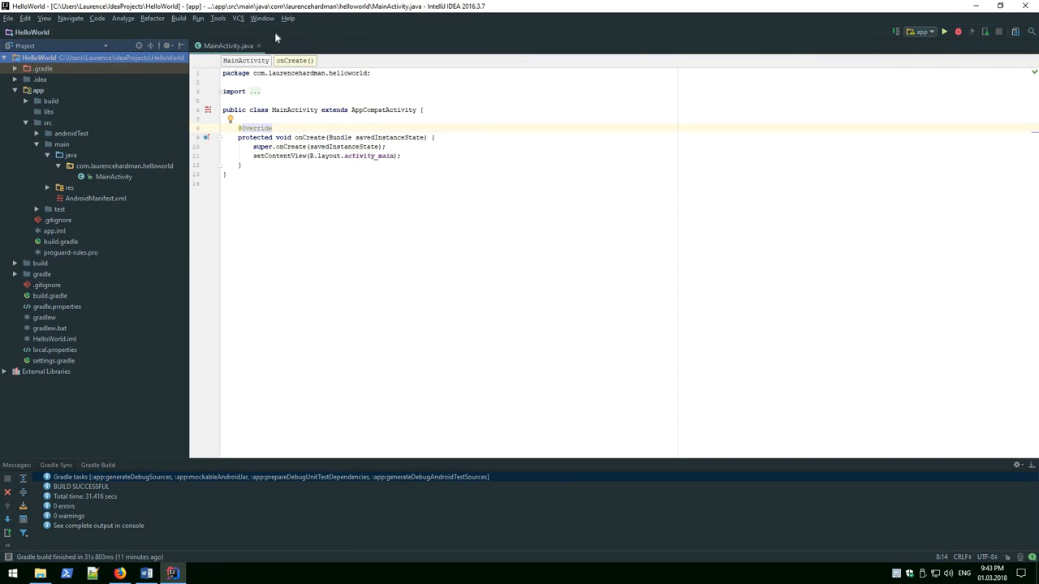
{"action": "left_click", "coordinate": [197, 17]}
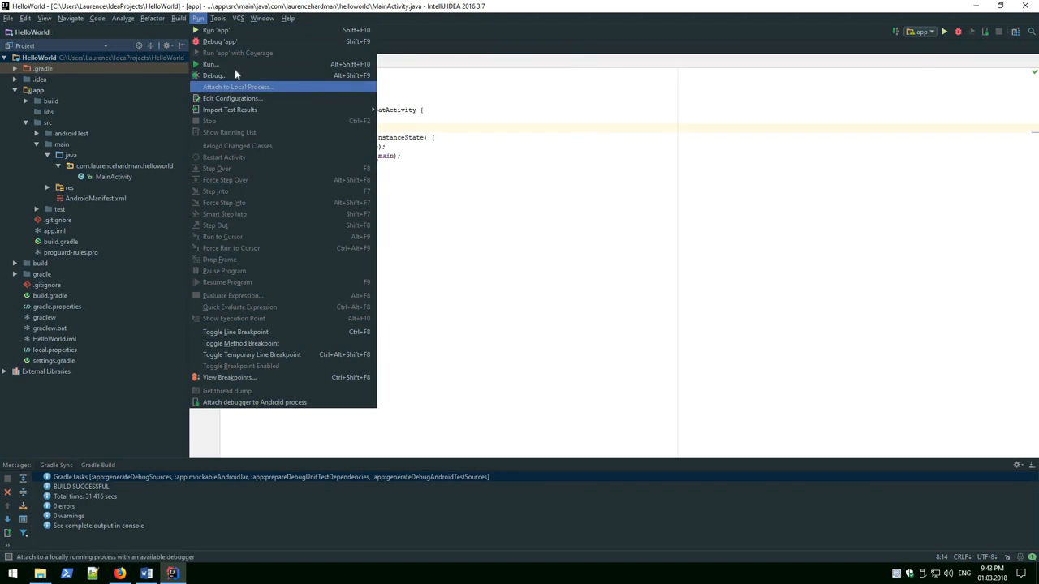
{"action": "left_click", "coordinate": [232, 65]}
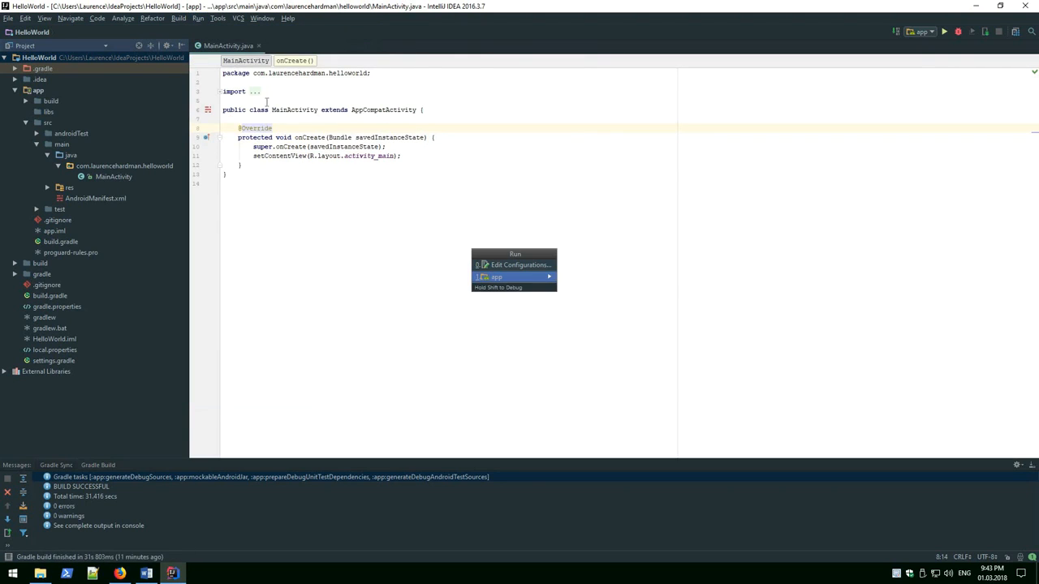
{"action": "left_click", "coordinate": [509, 281]}
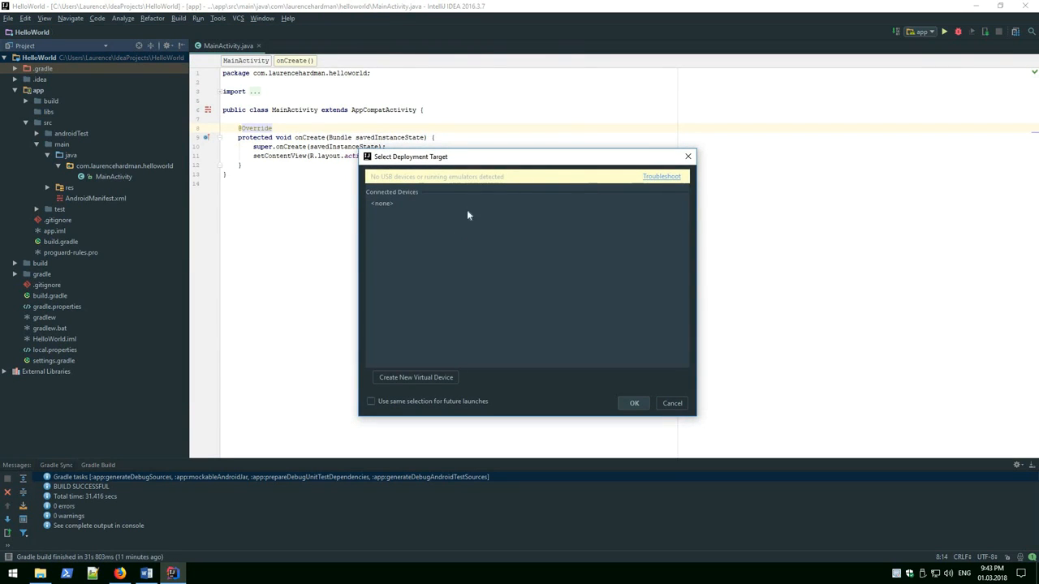
- Start a new virtual device from the deployment target selection, using the Nexus 6 phone hardware definition
{"action": "left_click", "coordinate": [428, 378]}
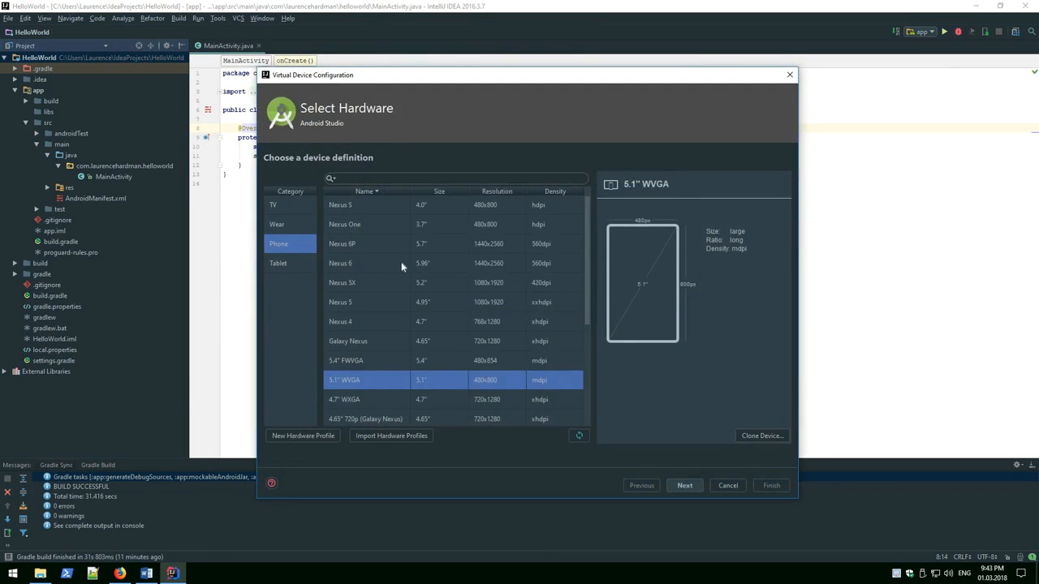
{"action": "left_click", "coordinate": [403, 265]}
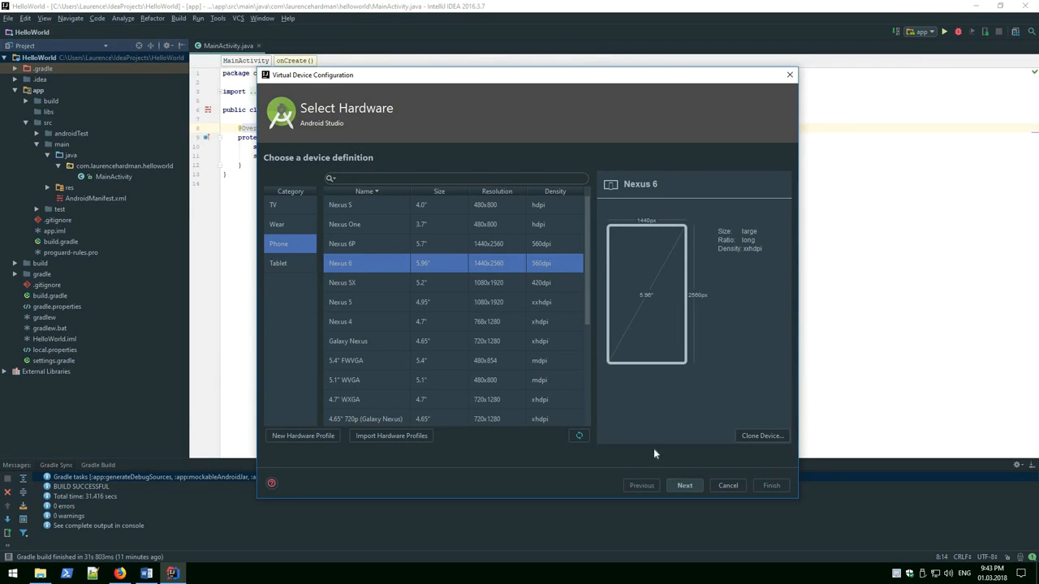
{"action": "left_click", "coordinate": [682, 486]}
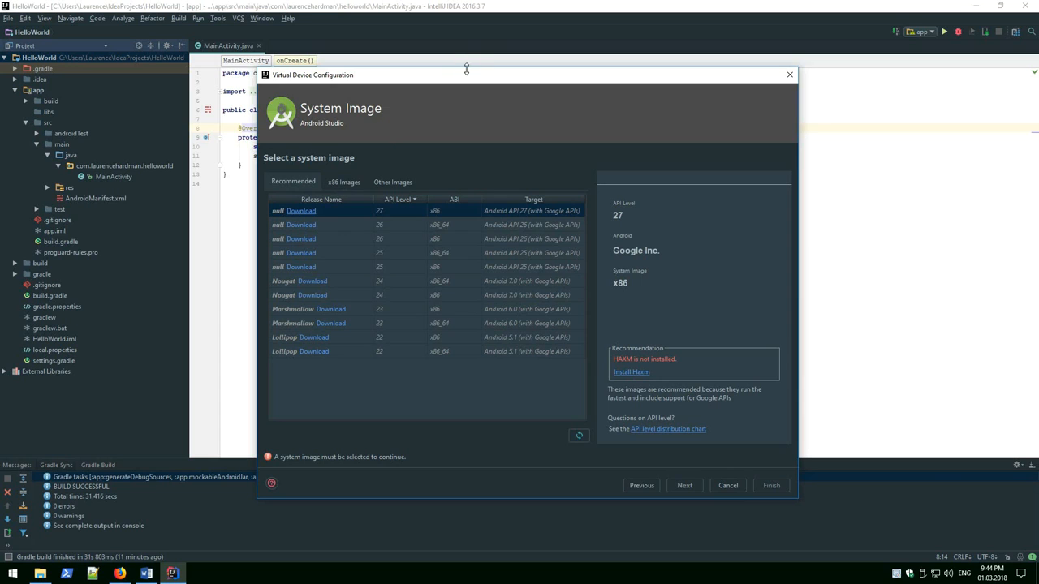
- Download the Nougat API 24 x86_64 system image with Google APIs, accepting the Android SDK license, and finish its installation
{"action": "left_click_drag", "start_coordinate": [489, 72], "coordinate": [446, 76]}
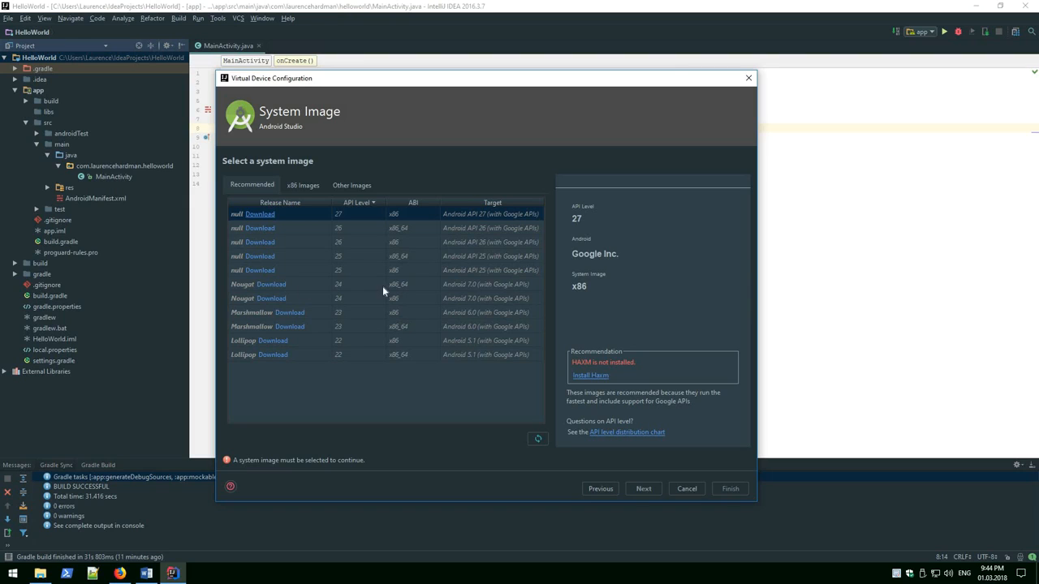
{"action": "left_click", "coordinate": [279, 286]}
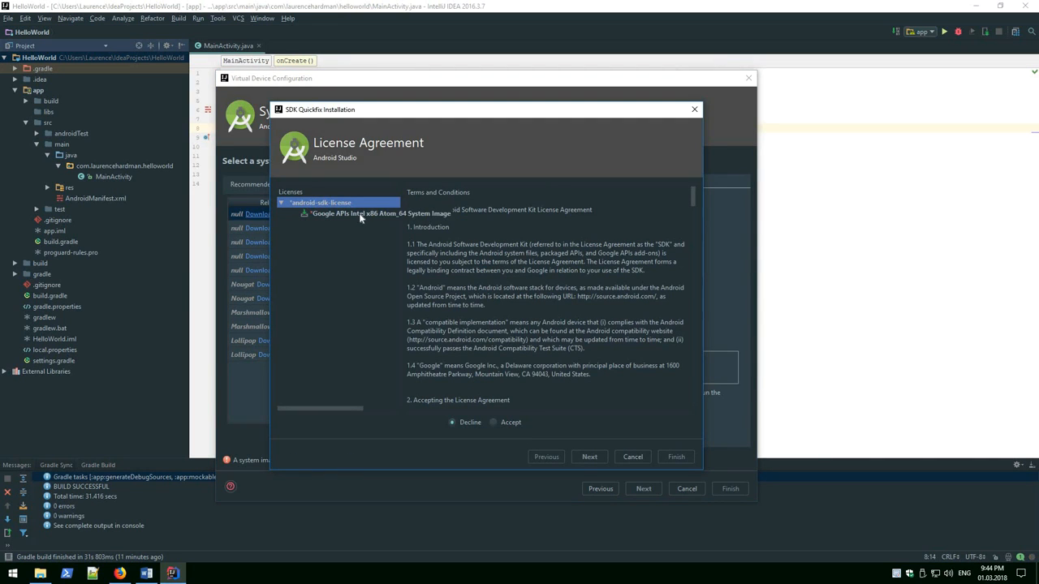
{"action": "left_click", "coordinate": [495, 422]}
{"action": "scroll", "coordinate": [569, 346], "scroll_direction": "down", "scroll_amount": 10}
{"action": "scroll", "coordinate": [568, 366], "scroll_direction": "down", "scroll_amount": 20}
{"action": "scroll", "coordinate": [463, 371], "scroll_direction": "up", "scroll_amount": 3}
{"action": "scroll", "coordinate": [520, 398], "scroll_direction": "down", "scroll_amount": 3}
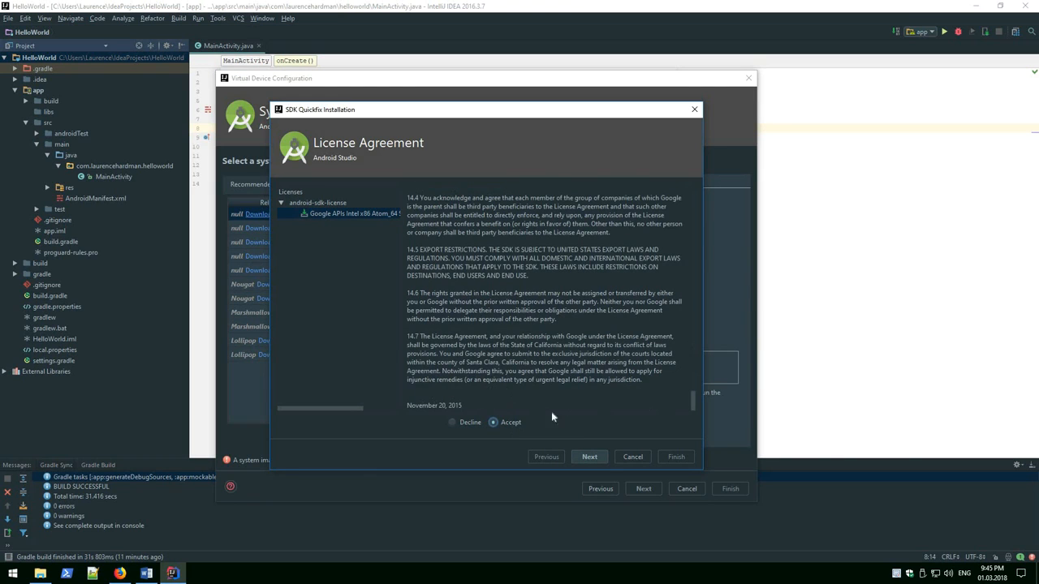
{"action": "left_click", "coordinate": [589, 457]}
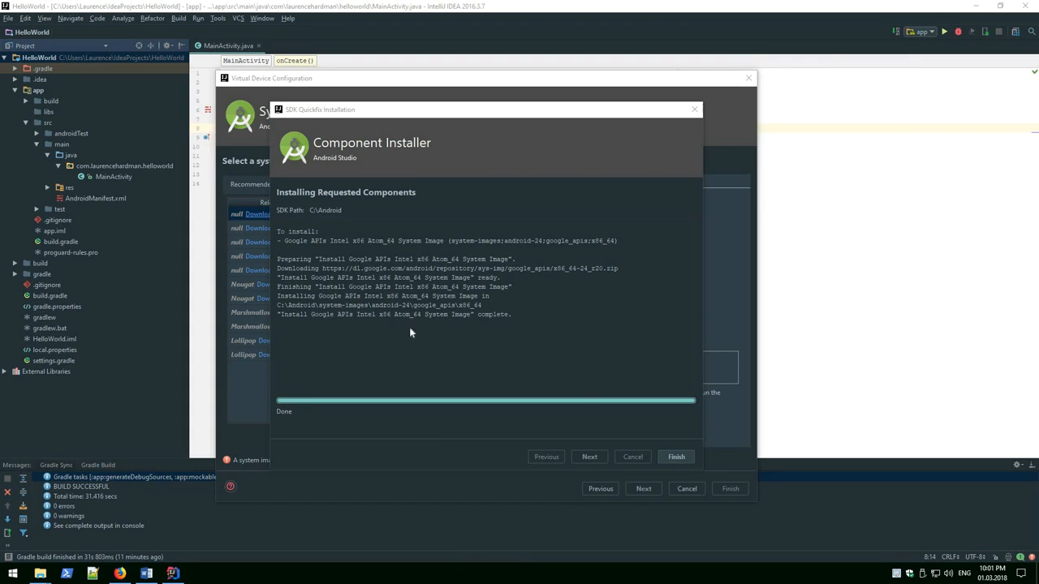
{"action": "left_click", "coordinate": [677, 457]}
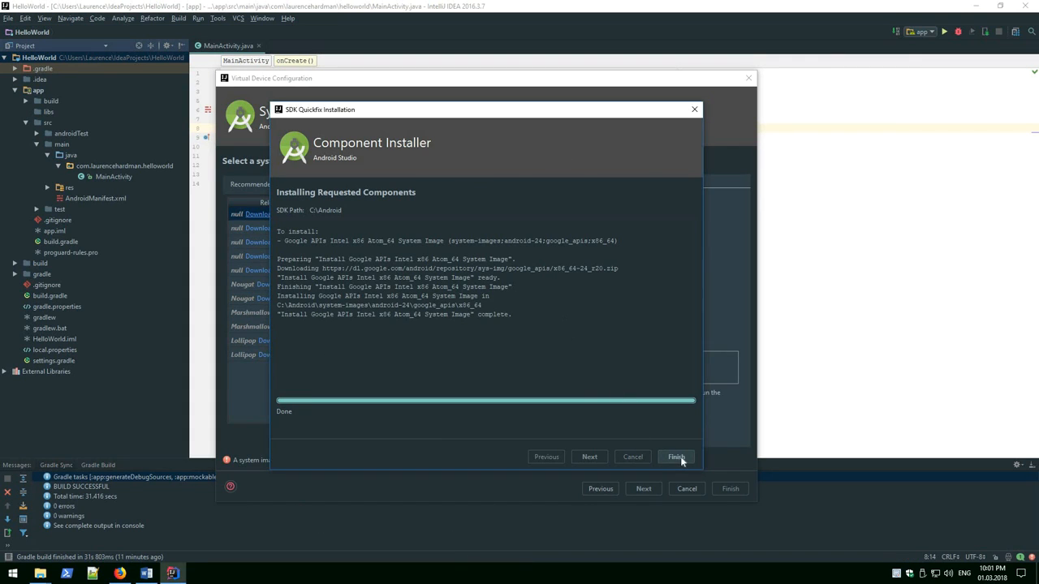
{"action": "left_click", "coordinate": [677, 457]}
- Select the Nougat image and create the virtual device as Nexus 6 API 24 in portrait orientation with automatic graphics
{"action": "left_click", "coordinate": [298, 217]}
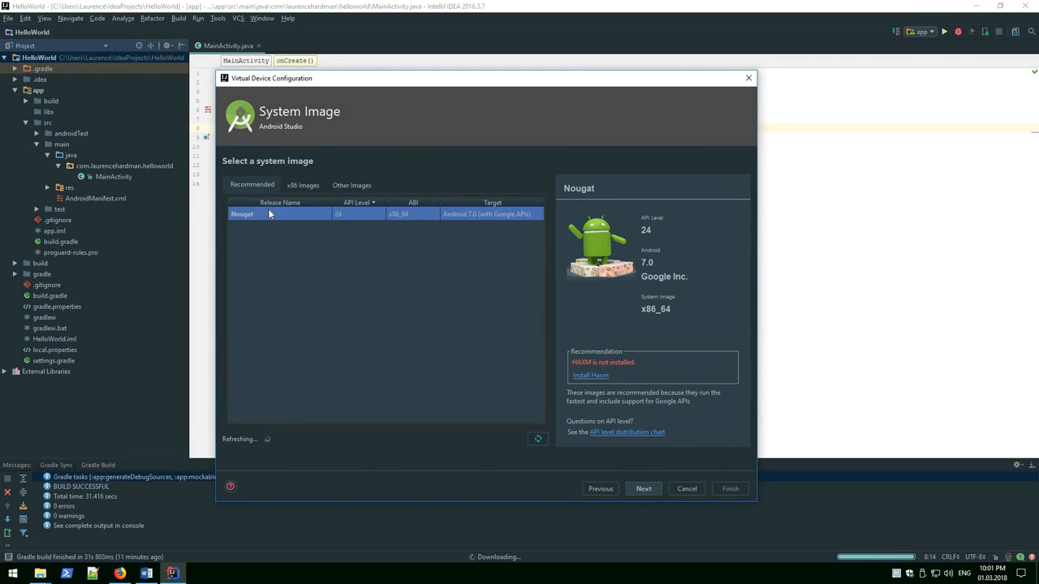
{"action": "left_click", "coordinate": [643, 489]}
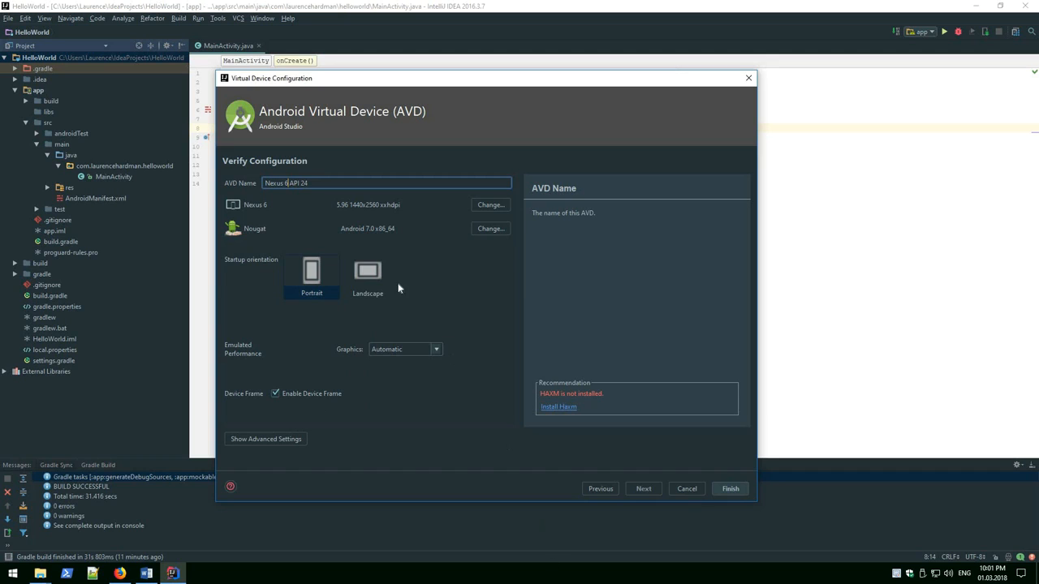
{"action": "left_click", "coordinate": [729, 489]}
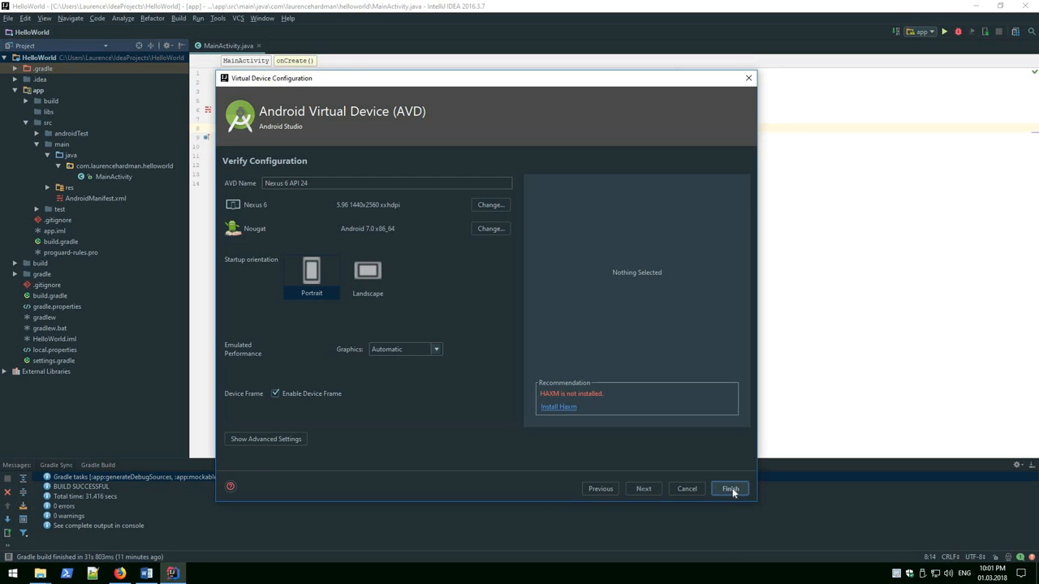
{"action": "left_click", "coordinate": [731, 490]}
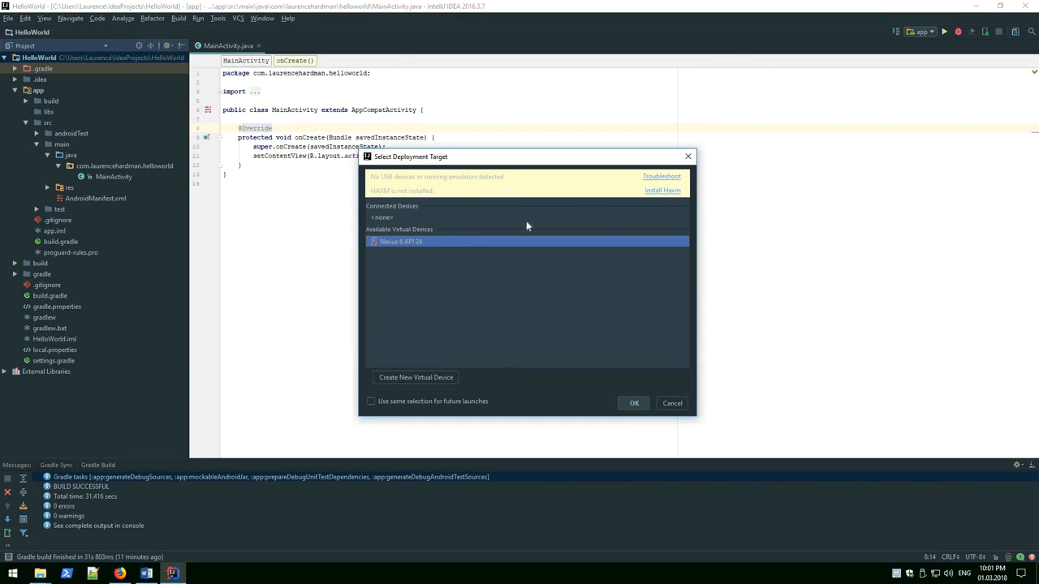
- Agree to install Intel HAXM for the virtual device, and deploy the app to the Nexus 6 API 24 emulator
{"action": "left_click", "coordinate": [637, 405]}
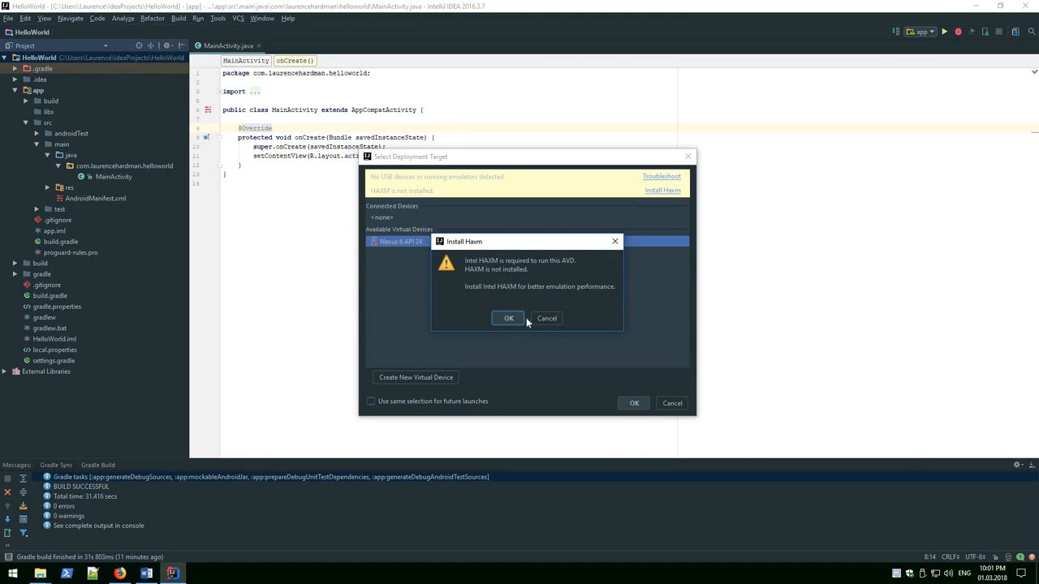
{"action": "left_click", "coordinate": [508, 319]}
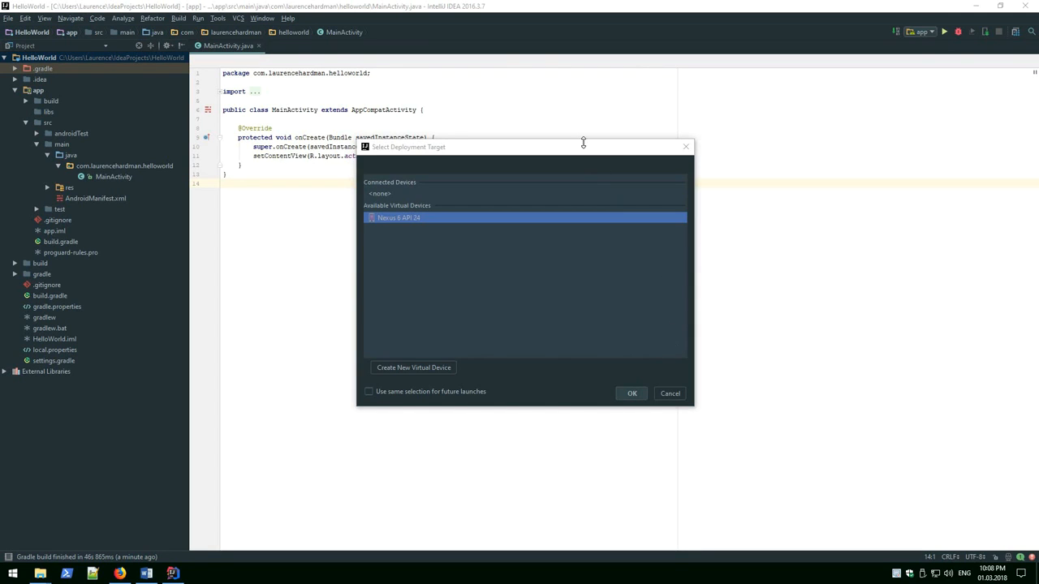
{"action": "left_click_drag", "start_coordinate": [526, 144], "coordinate": [472, 174]}
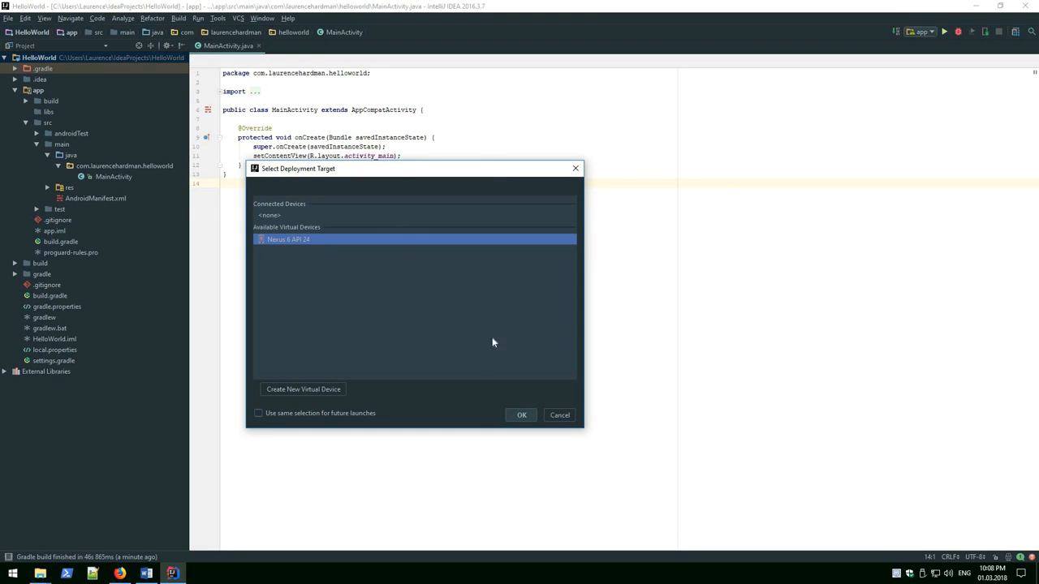
{"action": "left_click", "coordinate": [522, 417]}
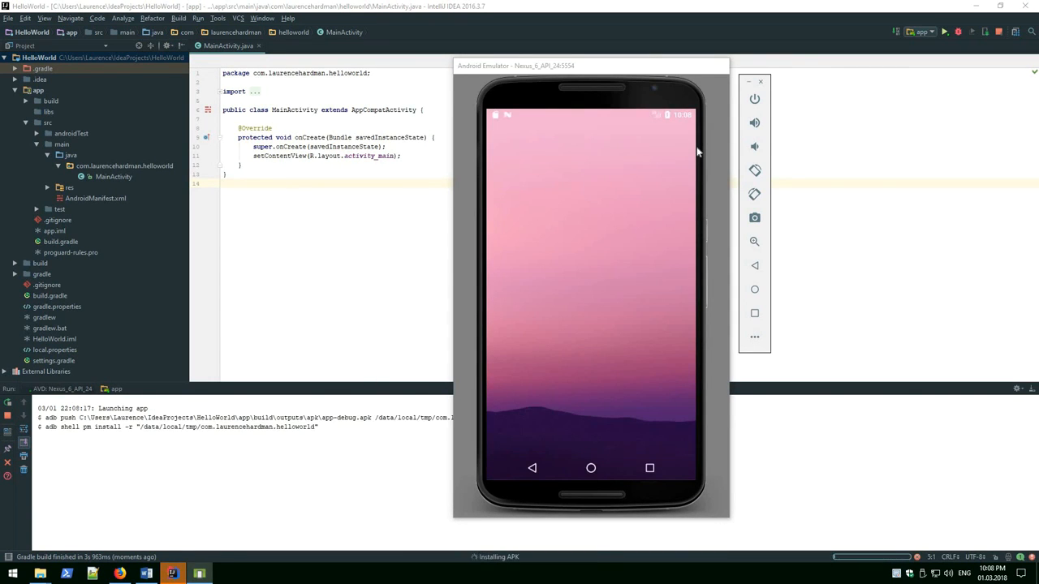
{"action": "left_click_drag", "start_coordinate": [664, 70], "coordinate": [717, 68]}
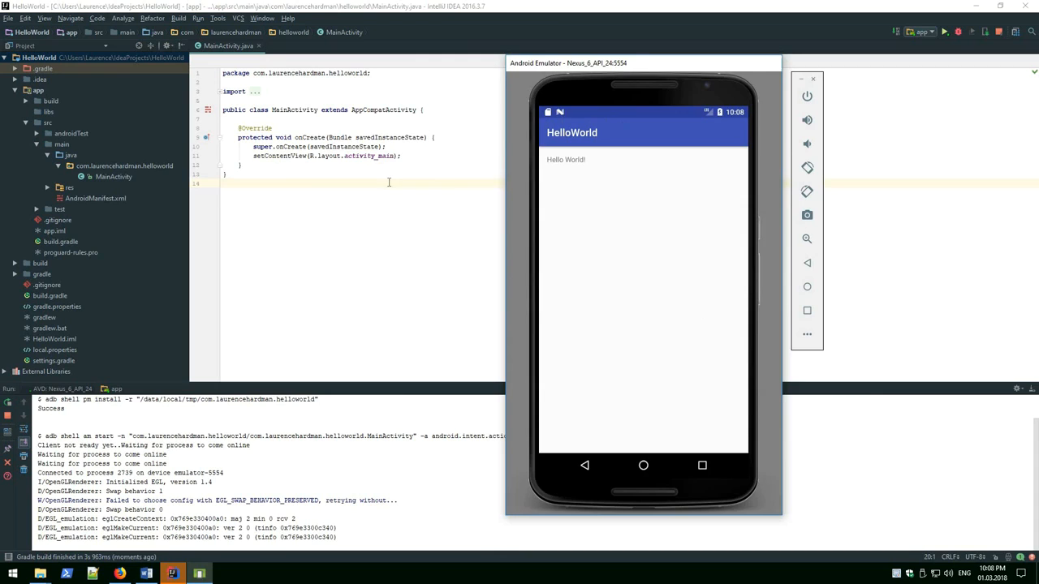
- Bring the Android emulator back to the front, close it, and show the Windows desktop
{"action": "left_click", "coordinate": [427, 147]}
{"action": "left_click", "coordinate": [201, 573]}
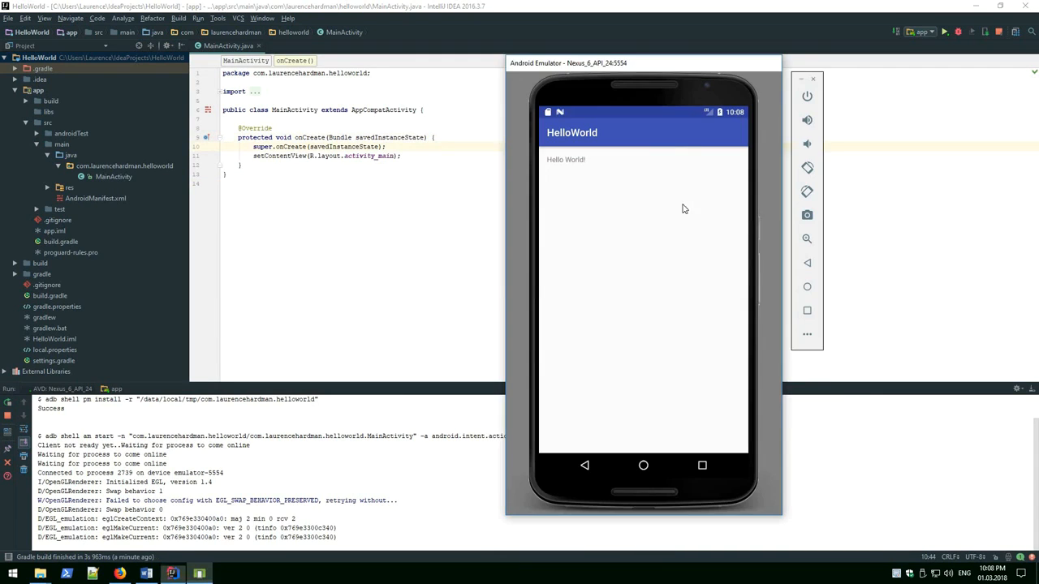
{"action": "left_click", "coordinate": [813, 79]}
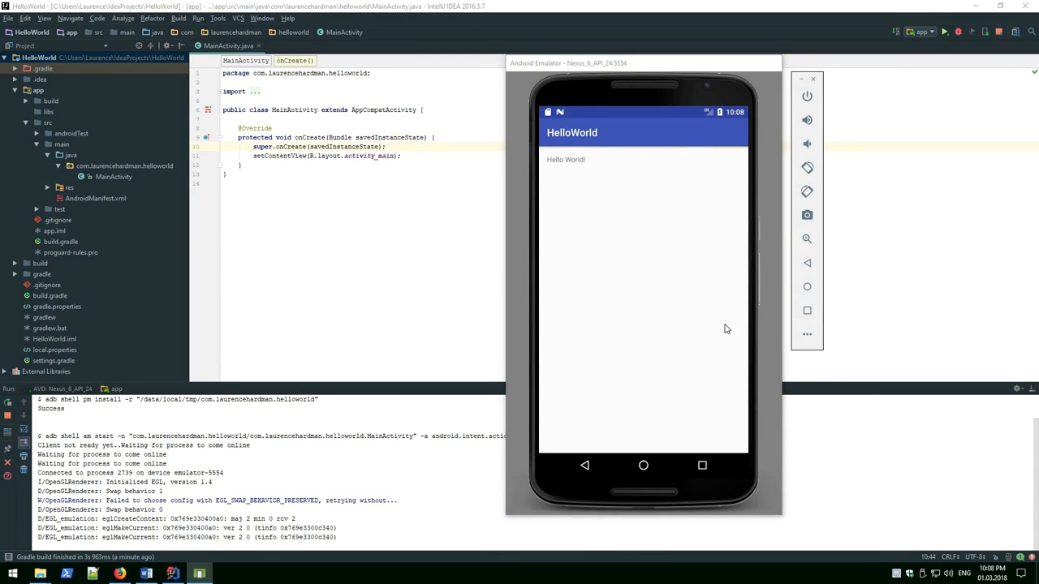
{"action": "left_click", "coordinate": [361, 232]}
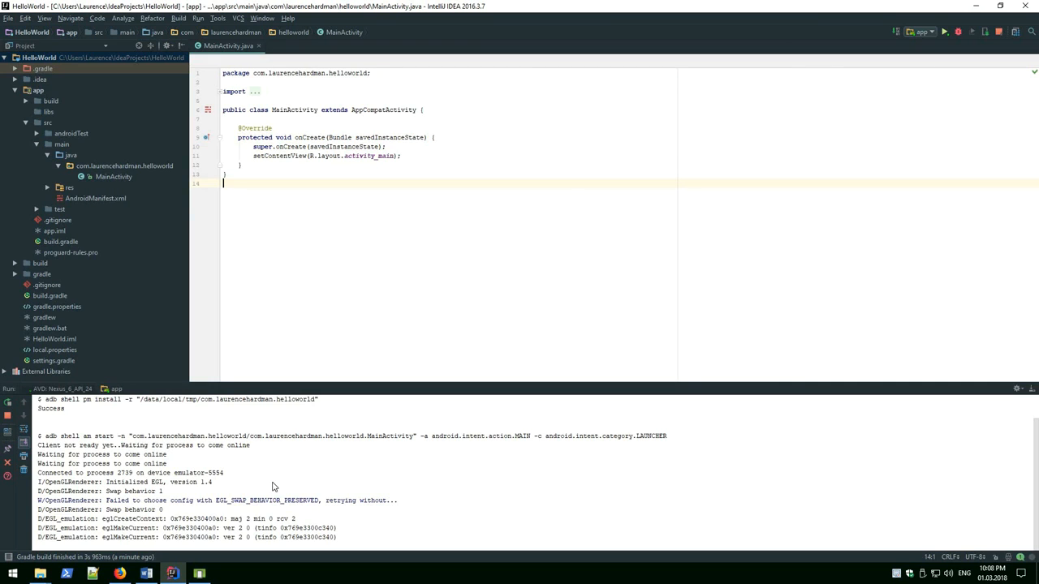
{"action": "key", "text": "super+d"}
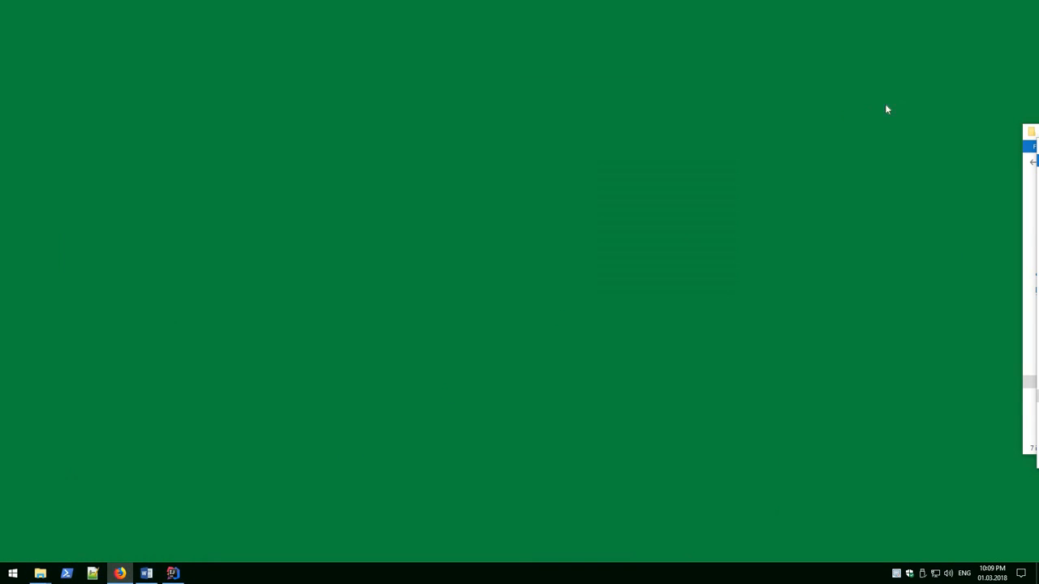